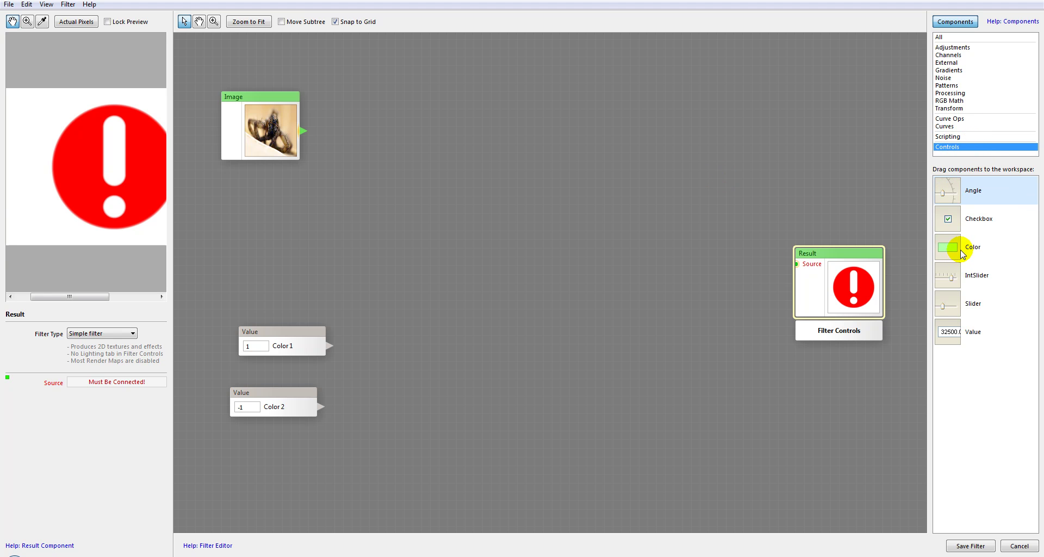
Reposition the Image component and stack the Color 1 and Color 2 value controls directly beneath it
drag(261, 113, 282, 177)
drag(303, 345, 307, 254)
drag(293, 392, 298, 281)
drag(974, 278, 438, 303)
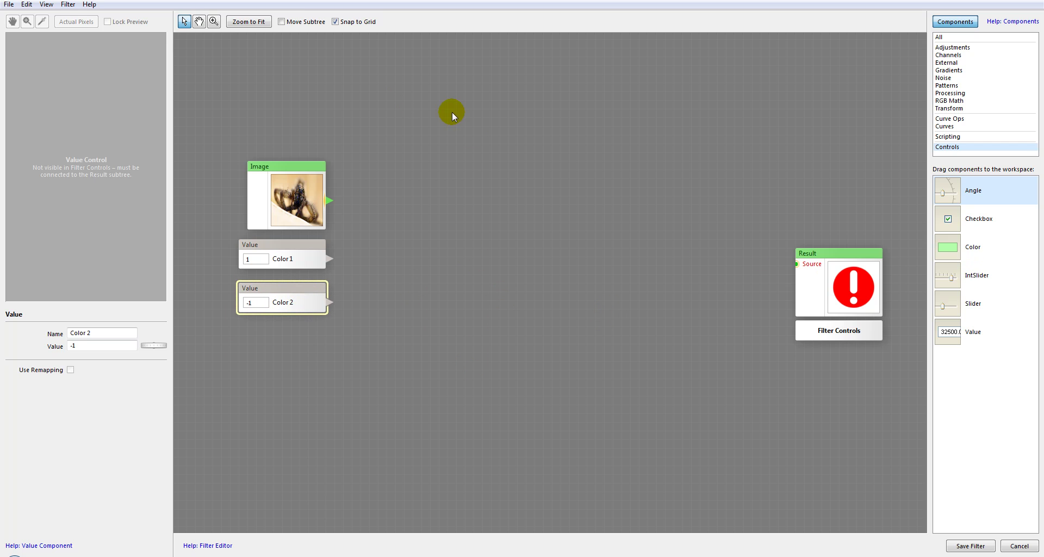
Add a 3-Color Gradient component between the inputs and the Result, and place an Angle control below it
click(955, 70)
drag(947, 190, 611, 178)
drag(679, 171, 567, 133)
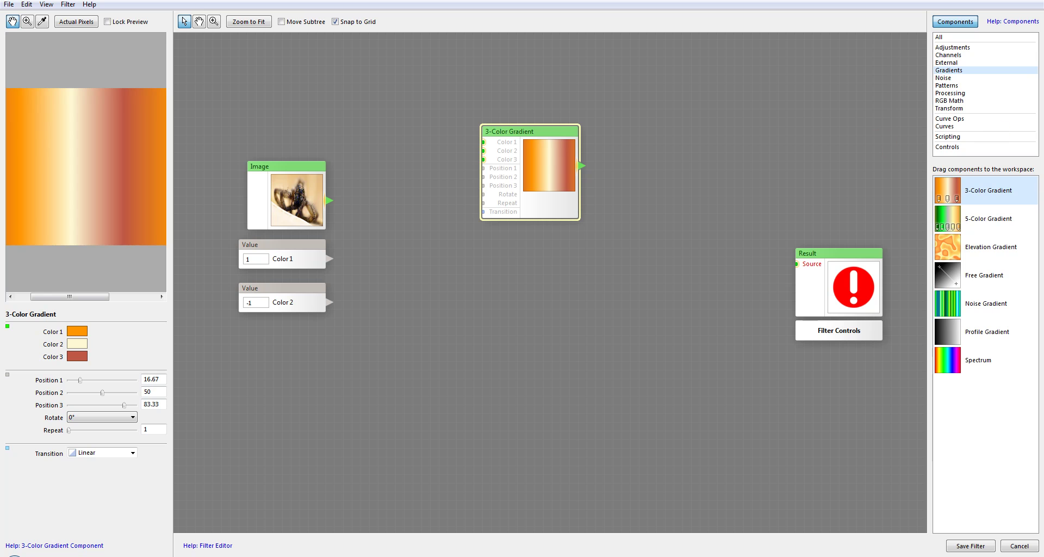
click(947, 147)
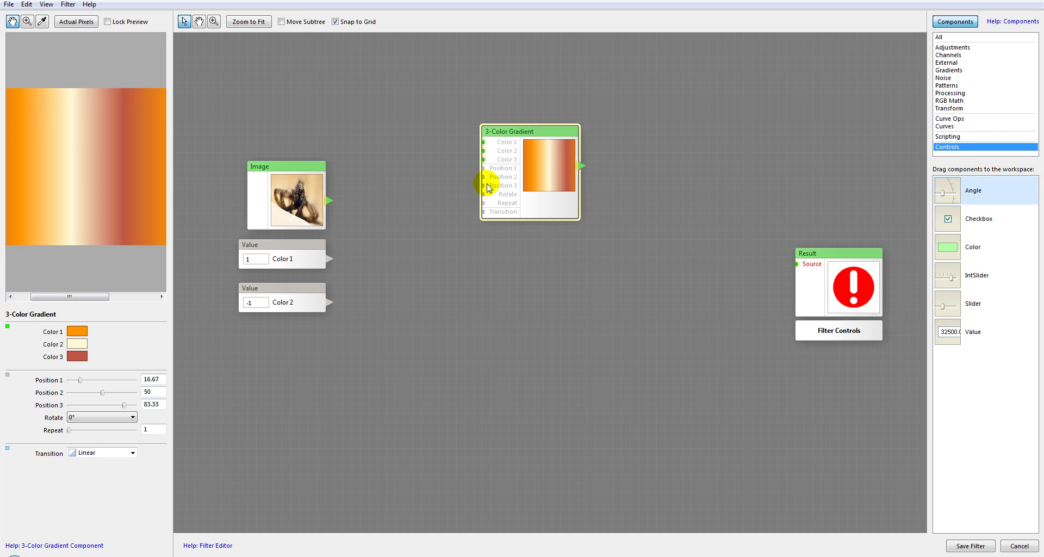
drag(1002, 194, 540, 271)
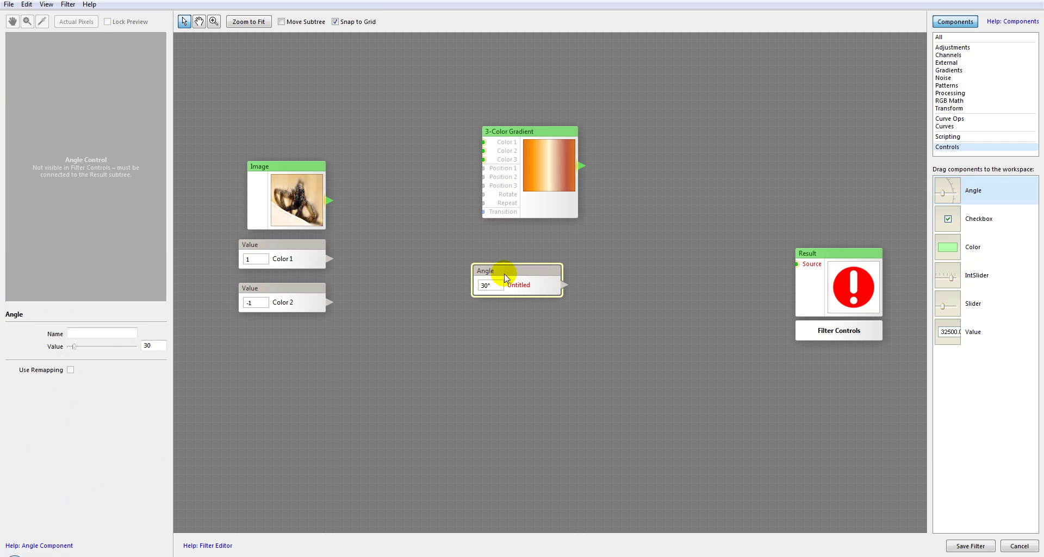
Connect the Color 1 control to the gradient's Position 1 input and Color 2 to Position 2
drag(323, 254, 479, 168)
drag(329, 303, 483, 177)
Set the Color 2 control's value to 11 and the Color 1 control's value to 111
click(259, 263)
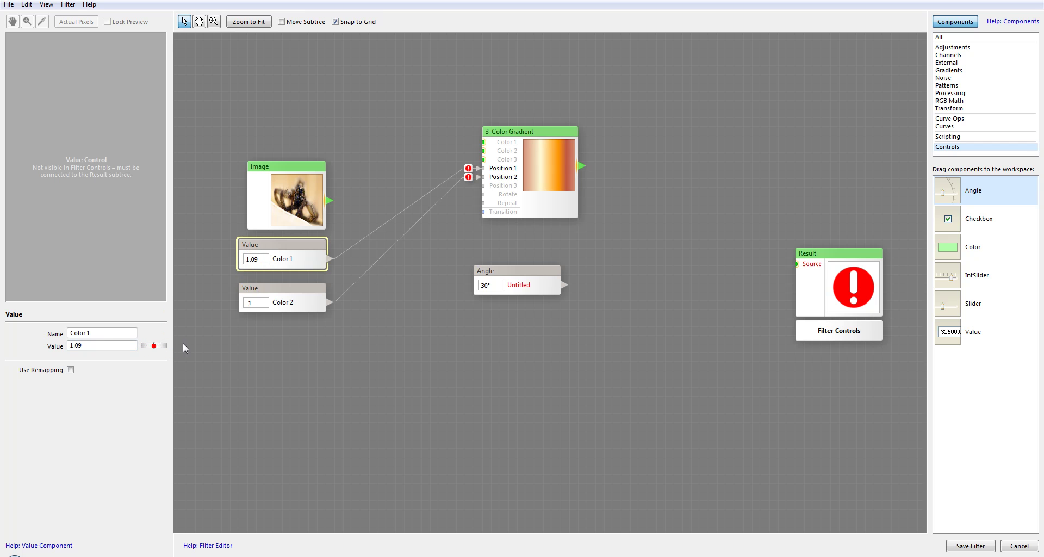
click(300, 304)
click(96, 347)
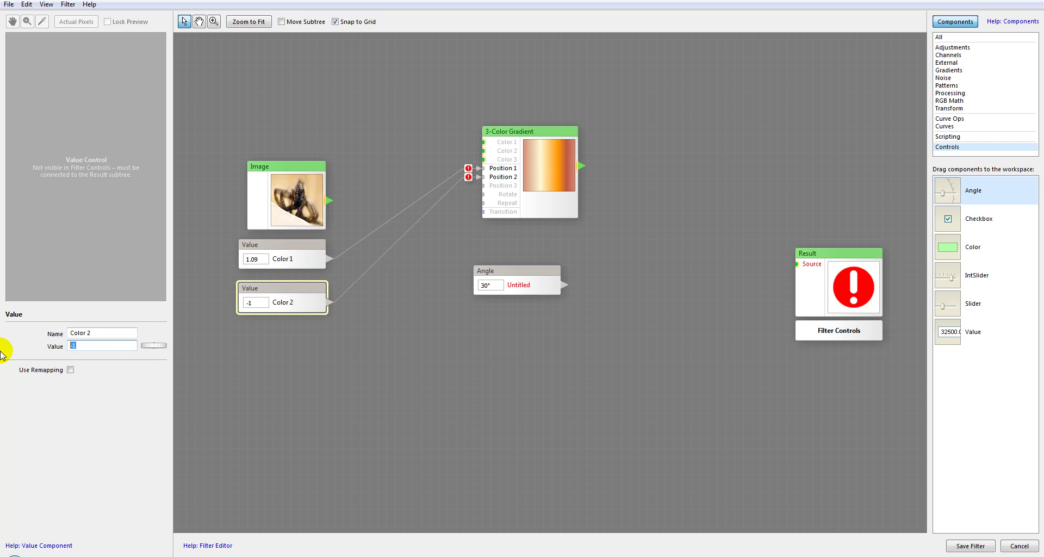
text(11)
click(279, 289)
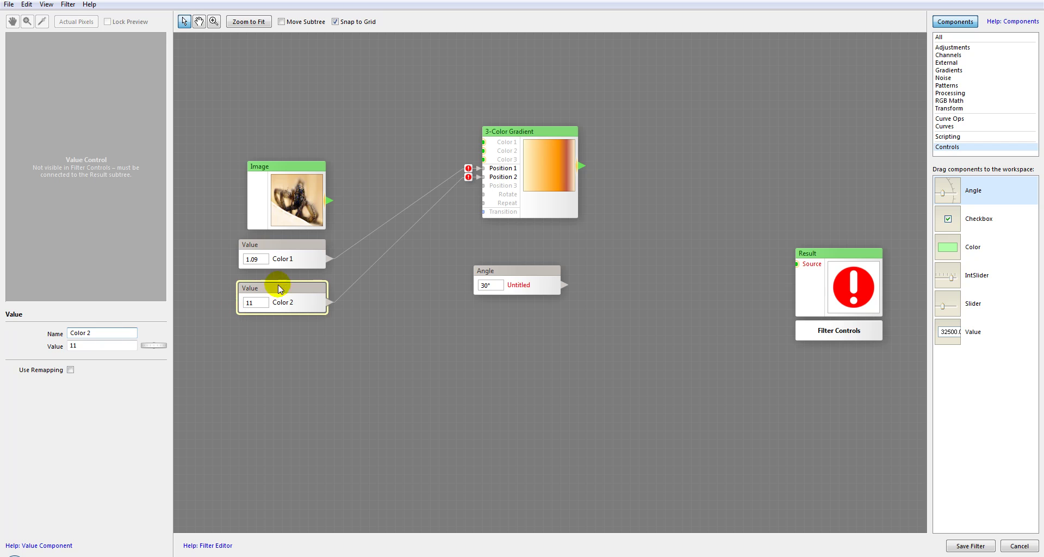
click(293, 264)
click(98, 345)
text(111)
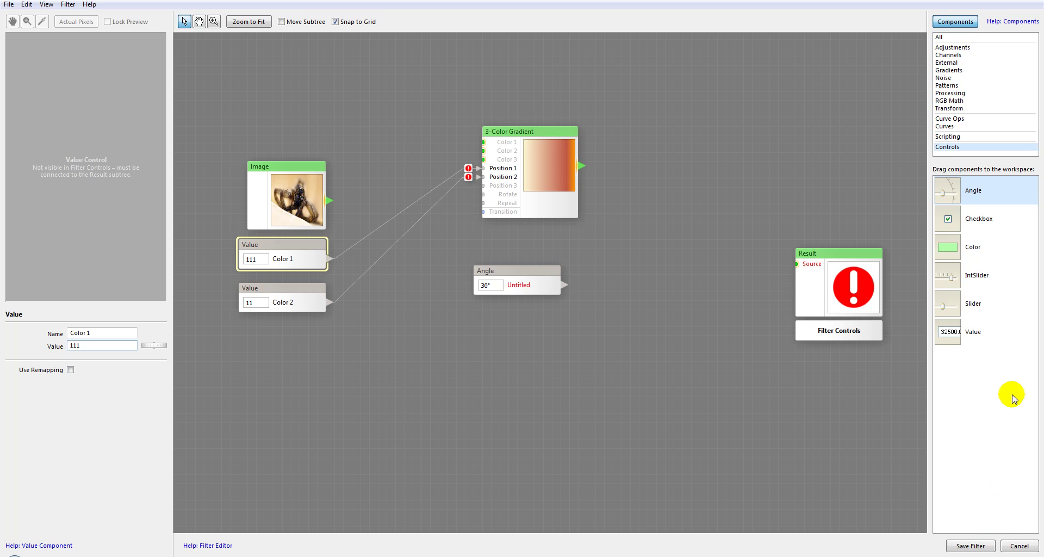
Save the filter under the name "test" and display its settings
click(477, 313)
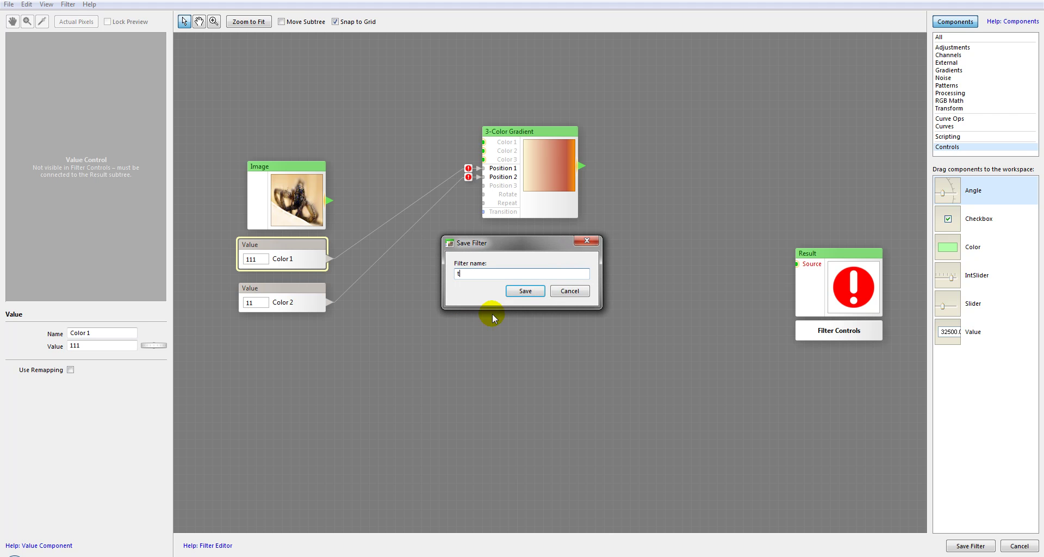
click(538, 292)
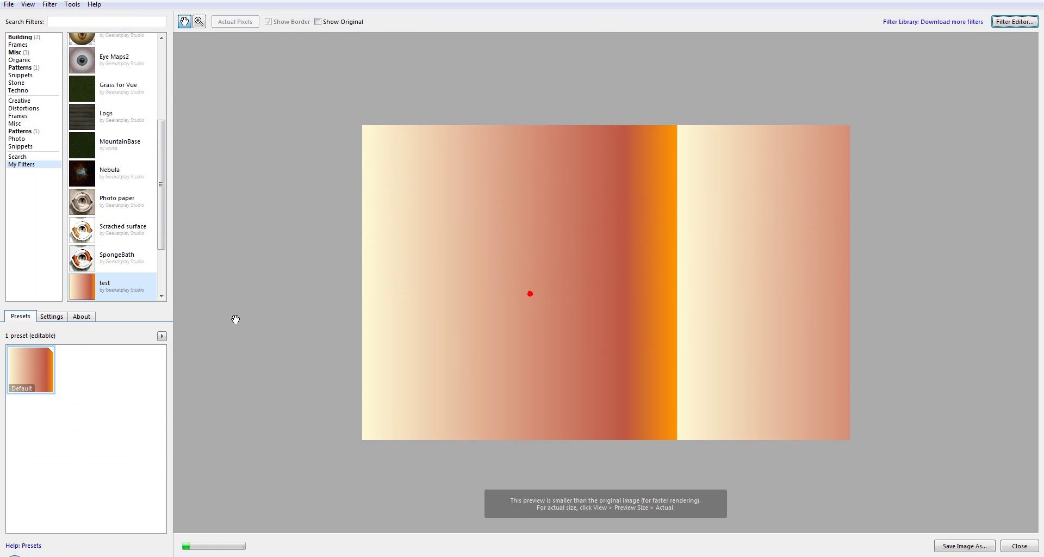
click(52, 316)
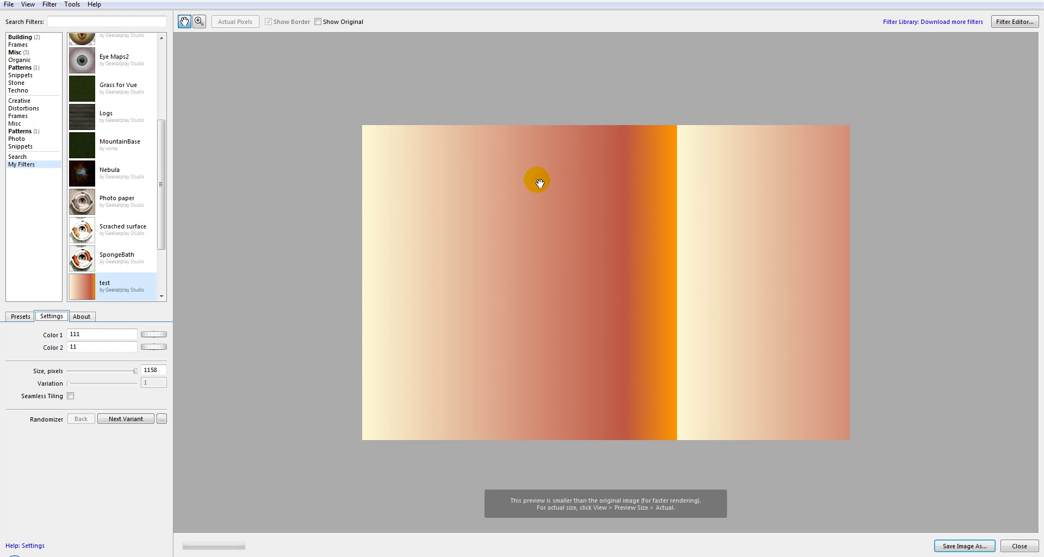
Reopen the test filter for editing, shift the gradient away from the inputs and place the Angle control beneath Color 2
click(1014, 21)
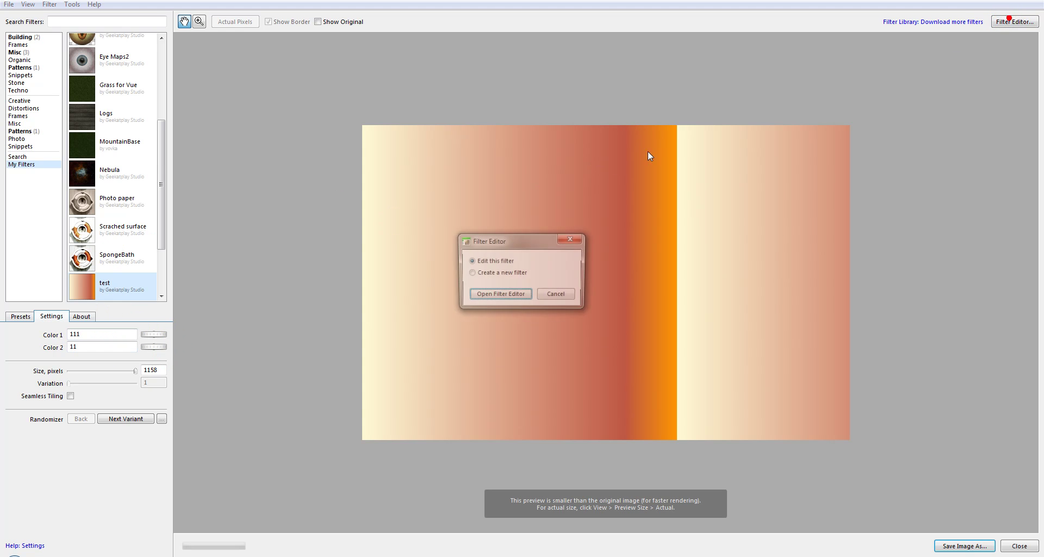
click(492, 295)
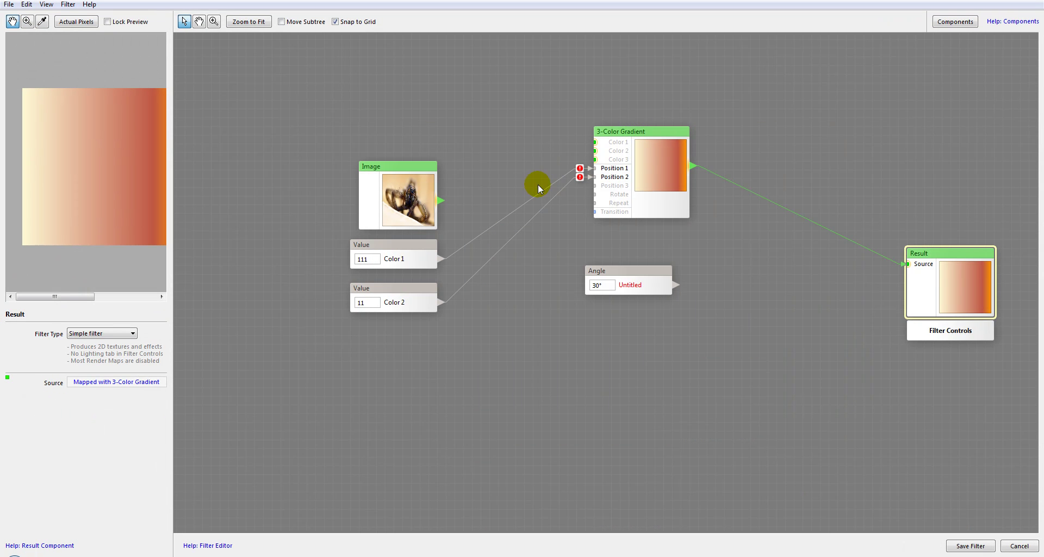
drag(623, 143, 649, 143)
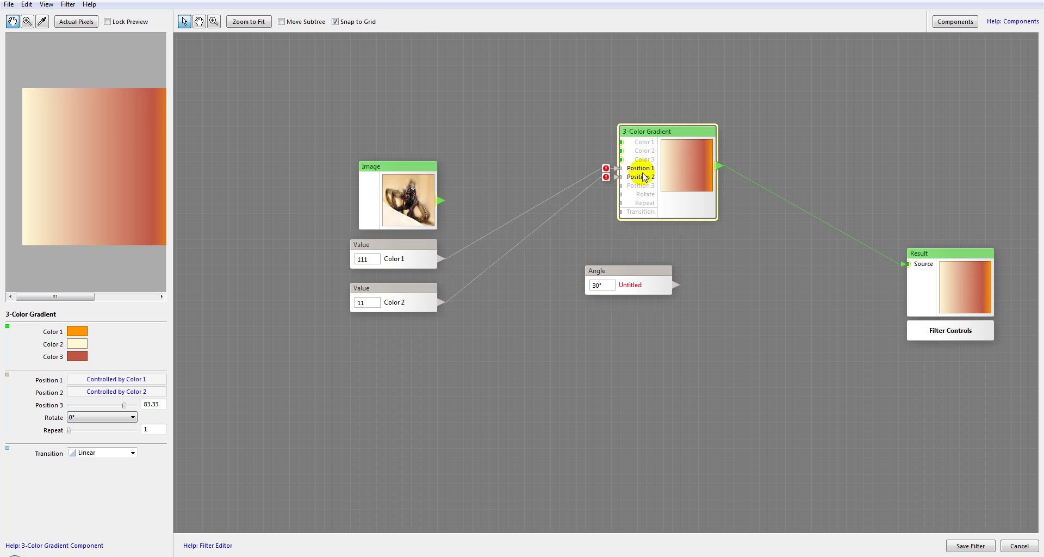
drag(600, 283, 375, 341)
Show the control components available for use in the filter
click(955, 21)
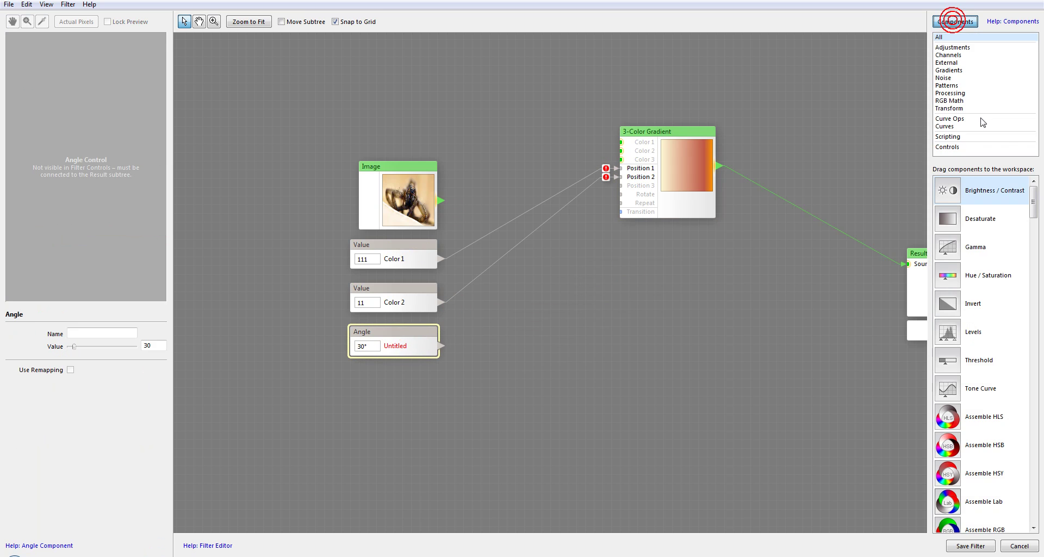
click(951, 136)
click(954, 148)
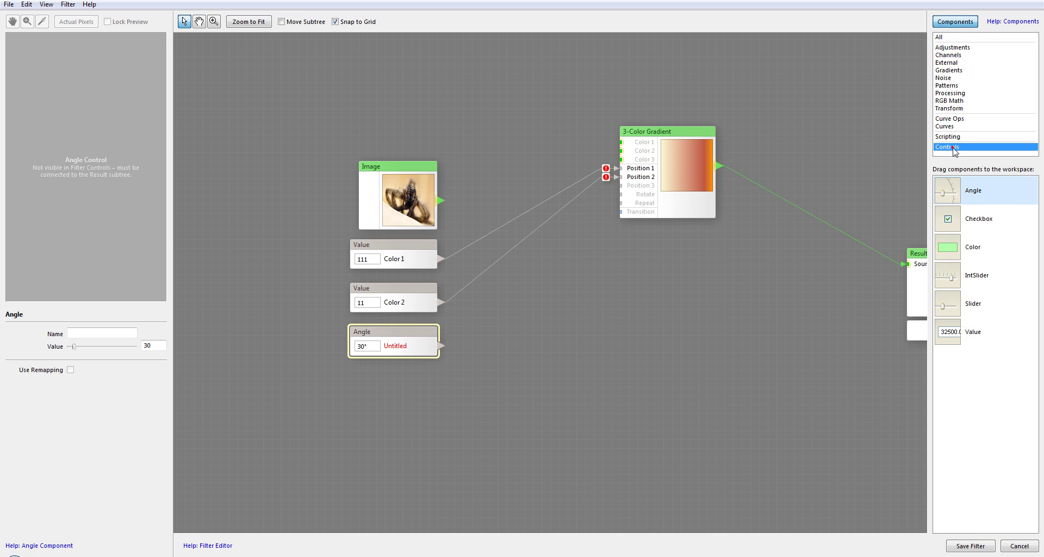
drag(956, 194, 476, 321)
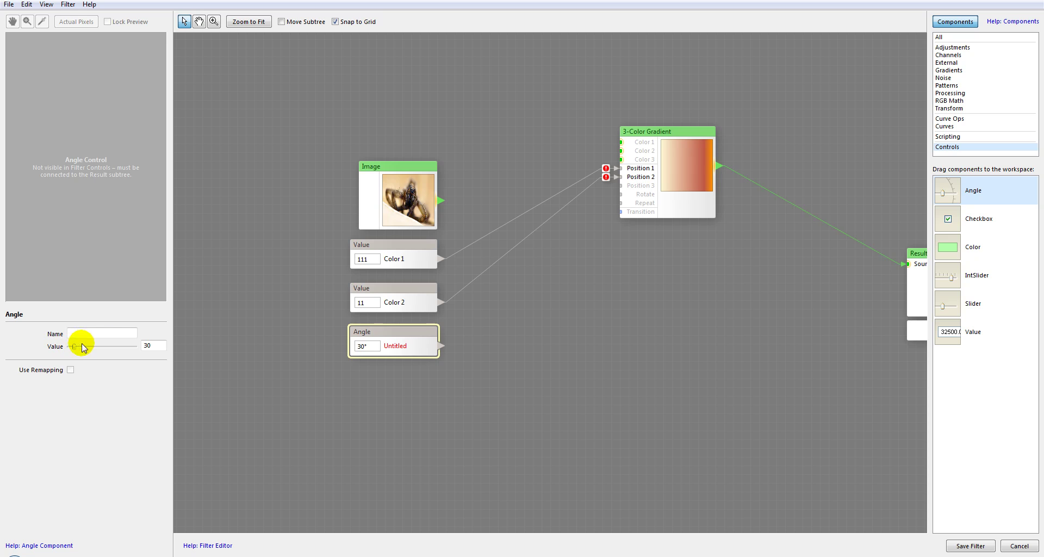
Set the Angle control to 360° and connect it to the gradient's Rotate input
drag(68, 346, 388, 321)
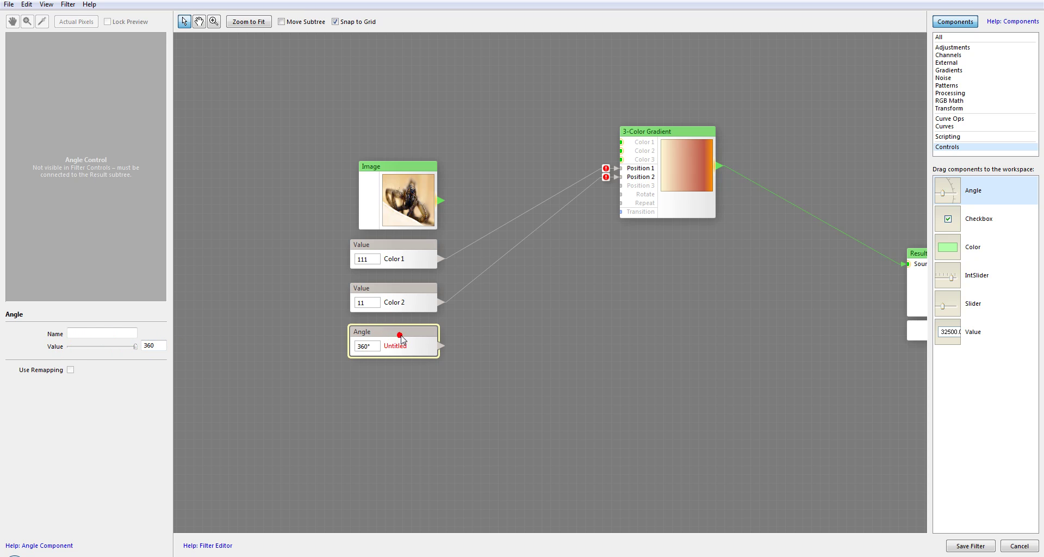
drag(591, 223, 622, 194)
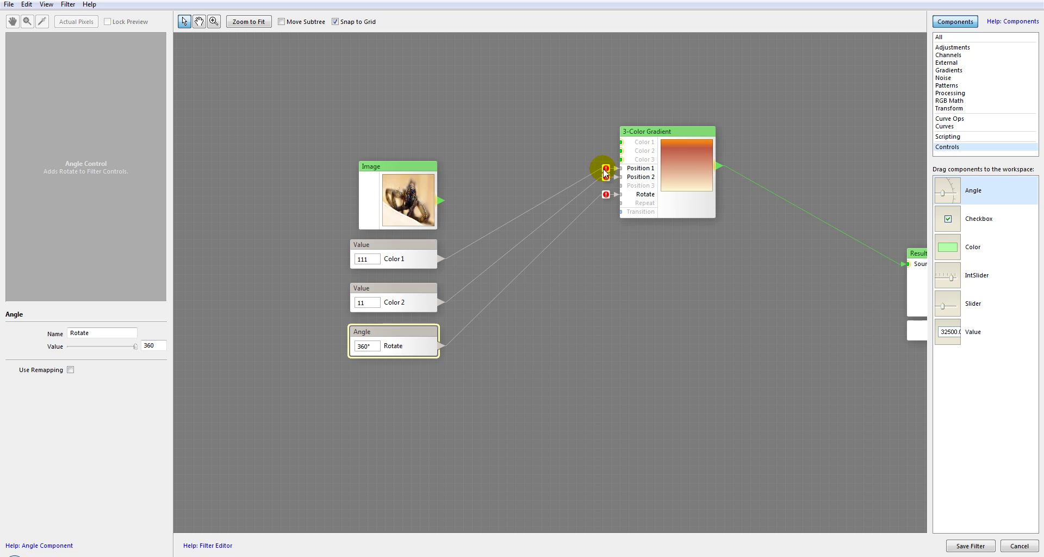
Examine the warnings on the gradient's control connections and the settings of the Rotate and Color 2 controls
click(606, 195)
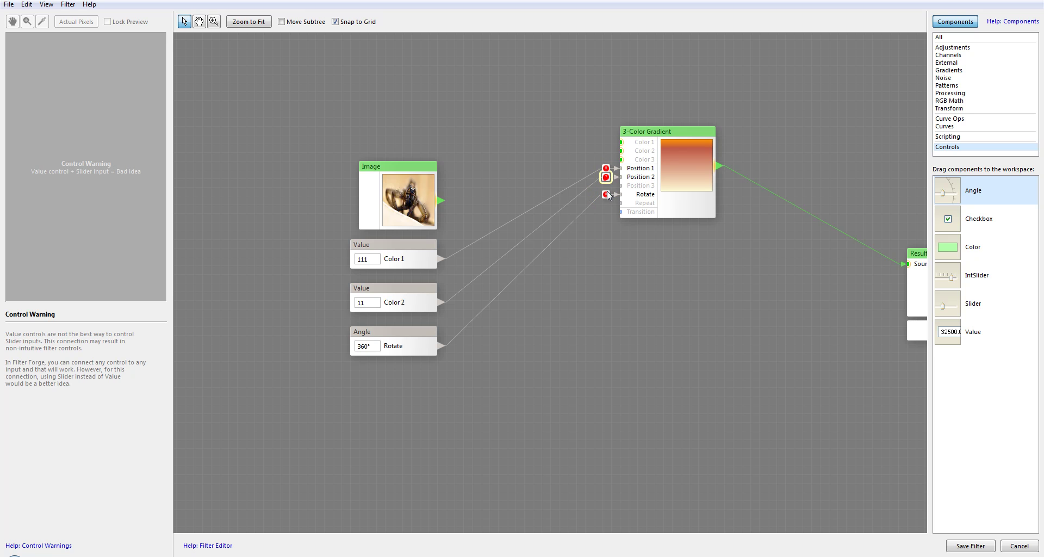
click(420, 344)
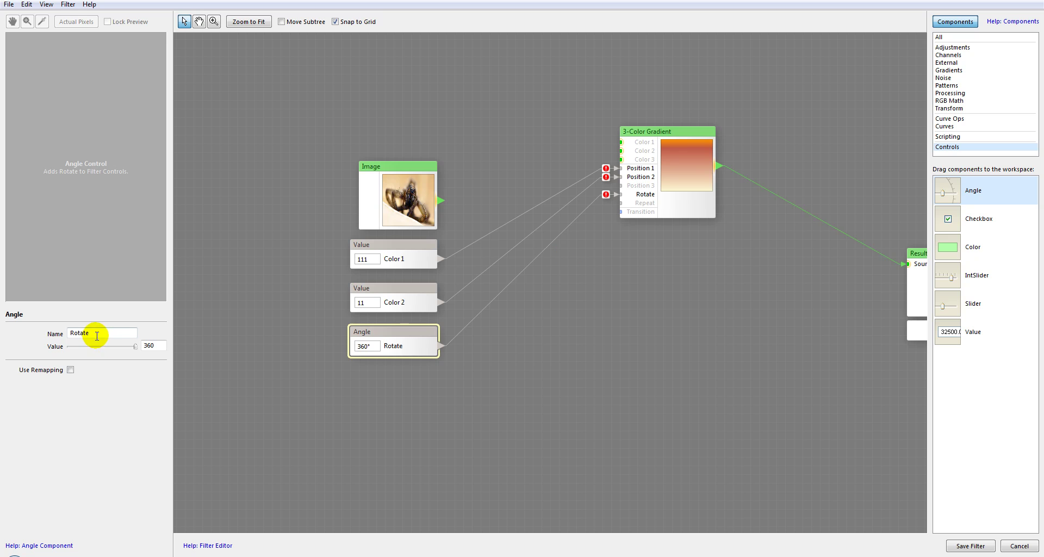
click(407, 293)
Set the Color 1 control's value to 30 and the Color 2 control's value to 25
click(396, 244)
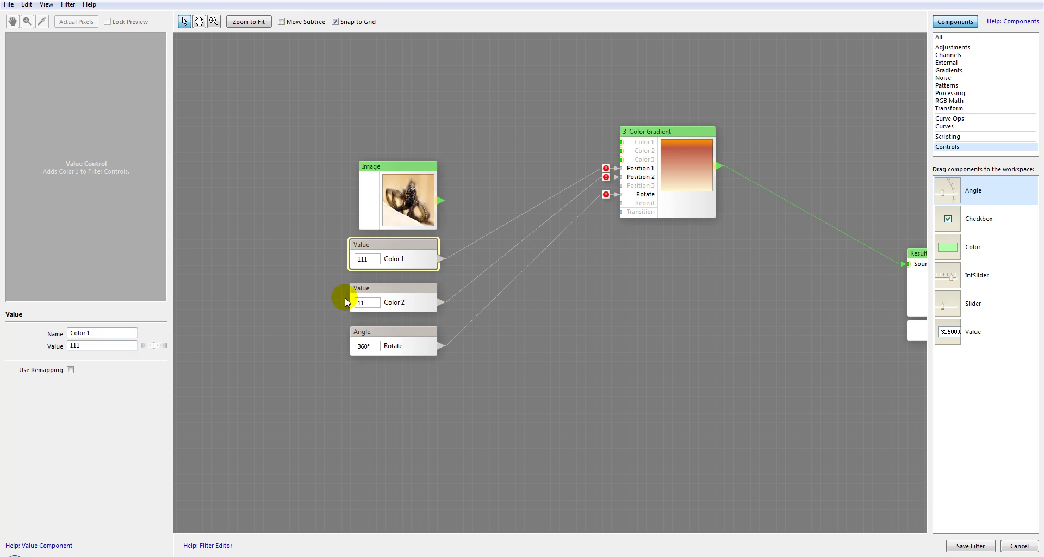
drag(85, 347, 30, 348)
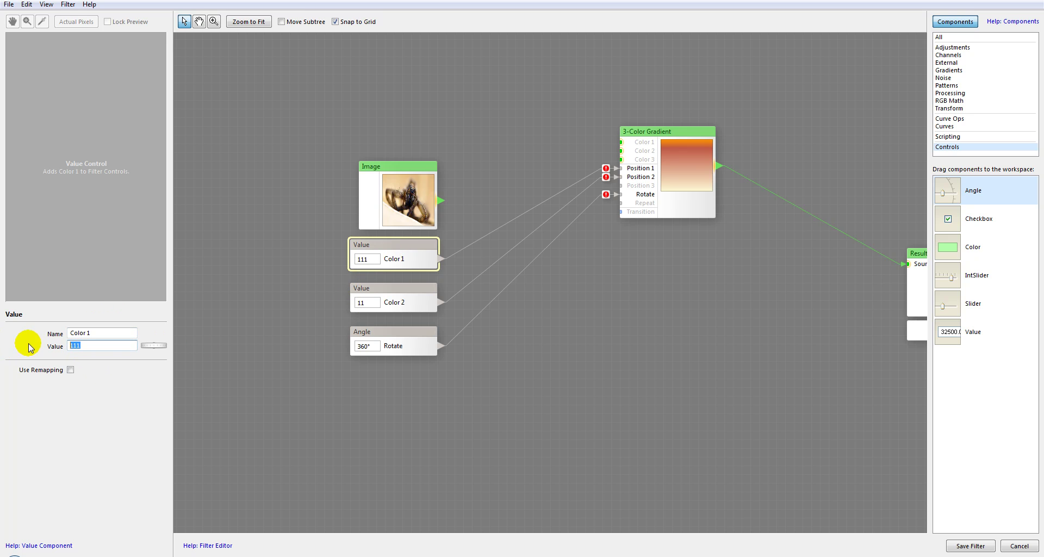
text(30)
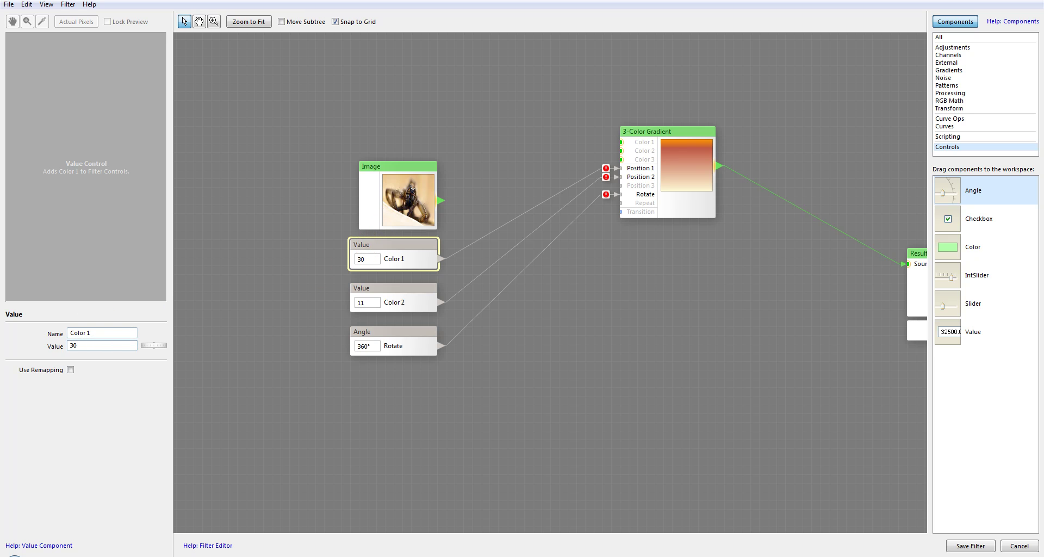
click(396, 290)
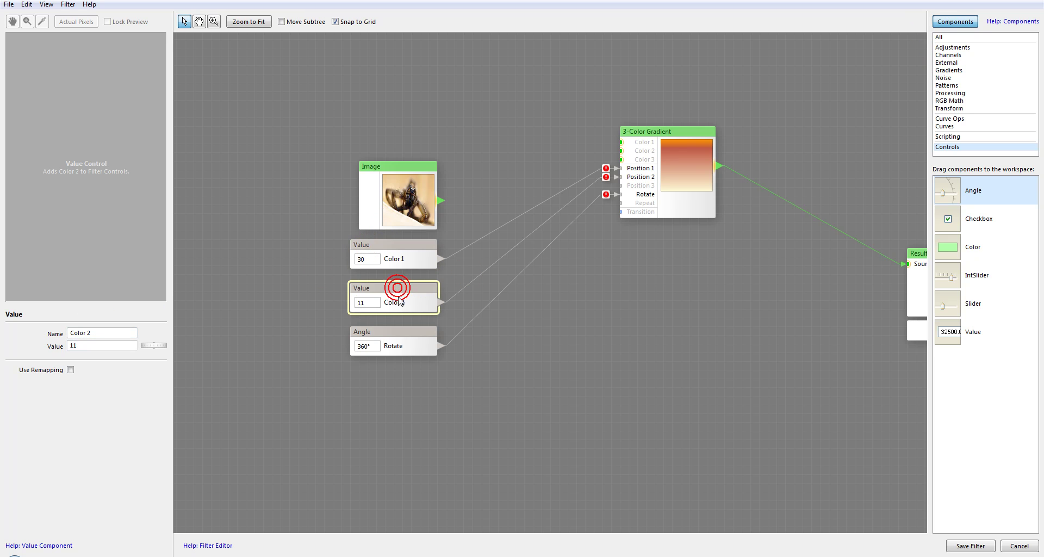
text(25)
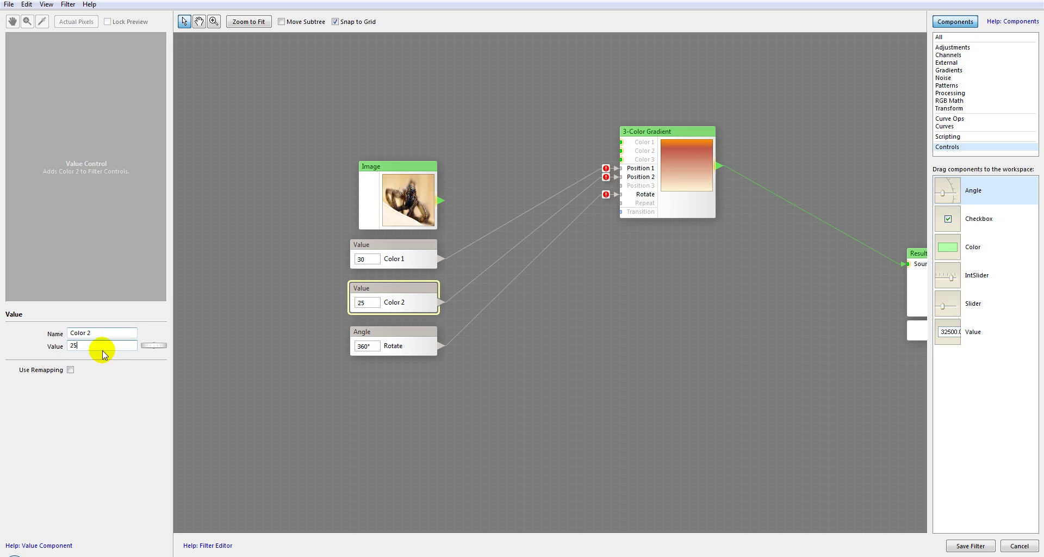
Enable remapping for the Color 2 control and open the remapper settings on its Position 2 connection
click(70, 370)
drag(573, 177, 607, 181)
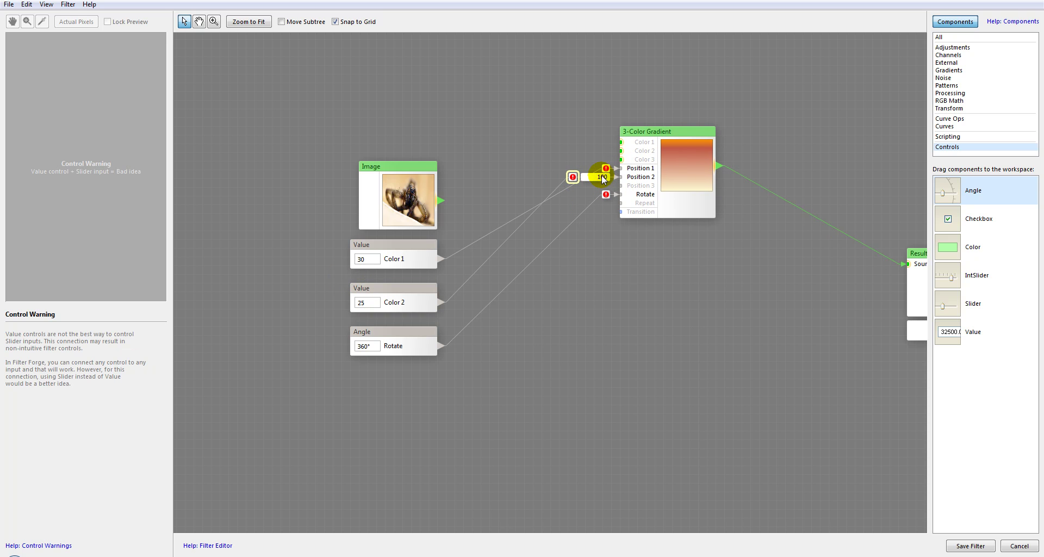
click(602, 178)
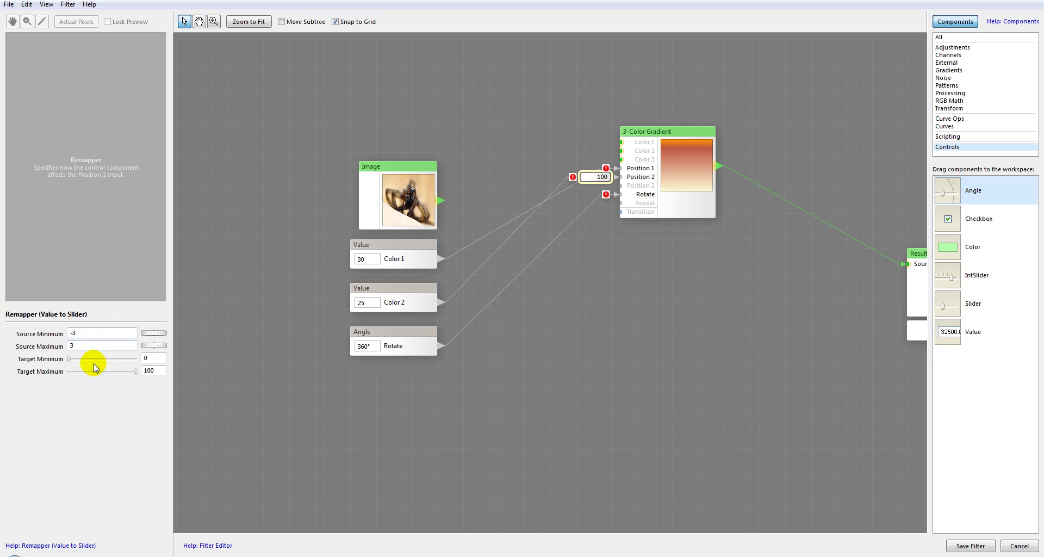
Adjust the Color 1 control's value to 30.9
click(413, 243)
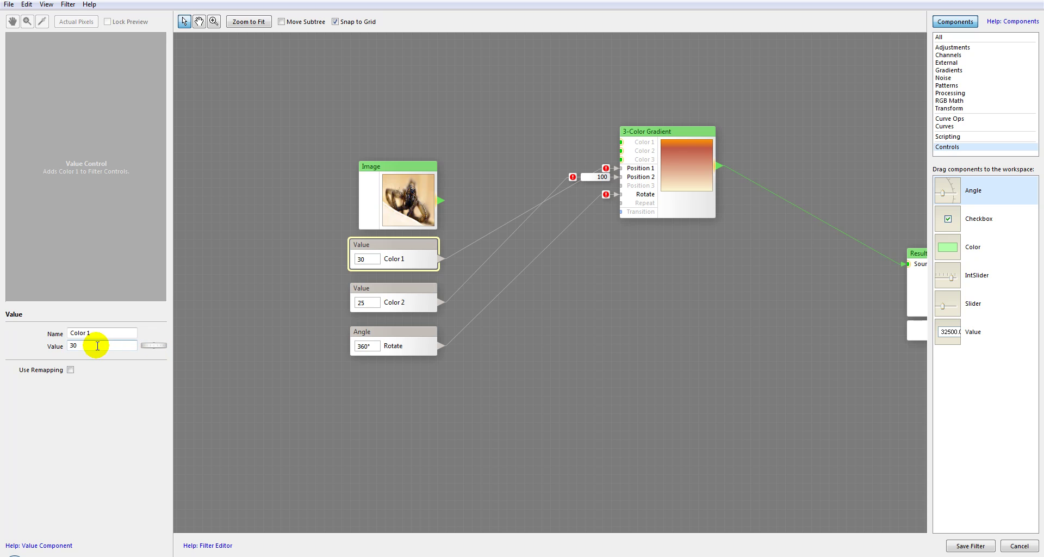
drag(154, 346, 144, 346)
drag(235, 345, 132, 342)
Configure the Position 2 remapper with a source range of 0 to 100 and a target range of 50 to 65
click(684, 144)
click(596, 178)
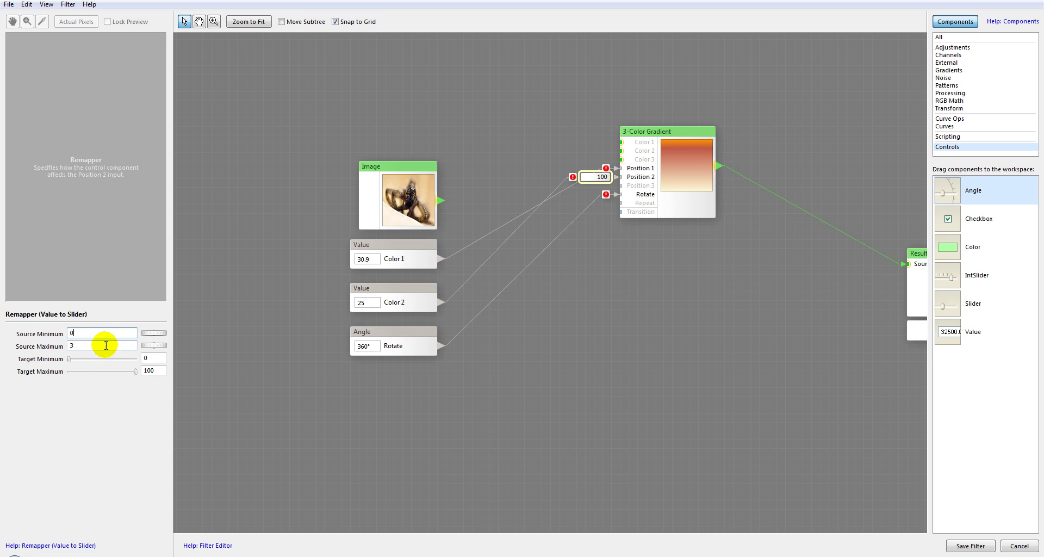
text(100)
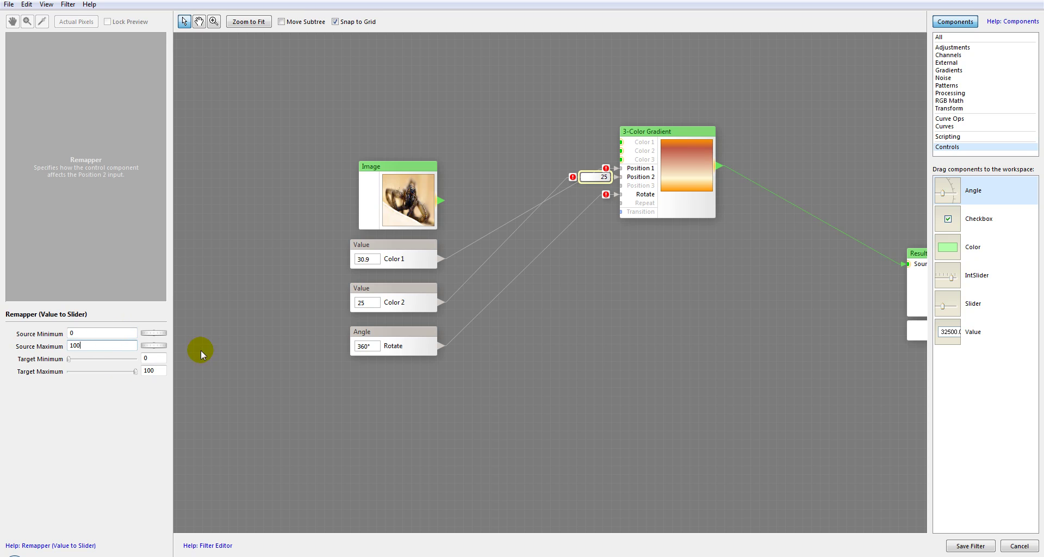
click(155, 357)
text(50)
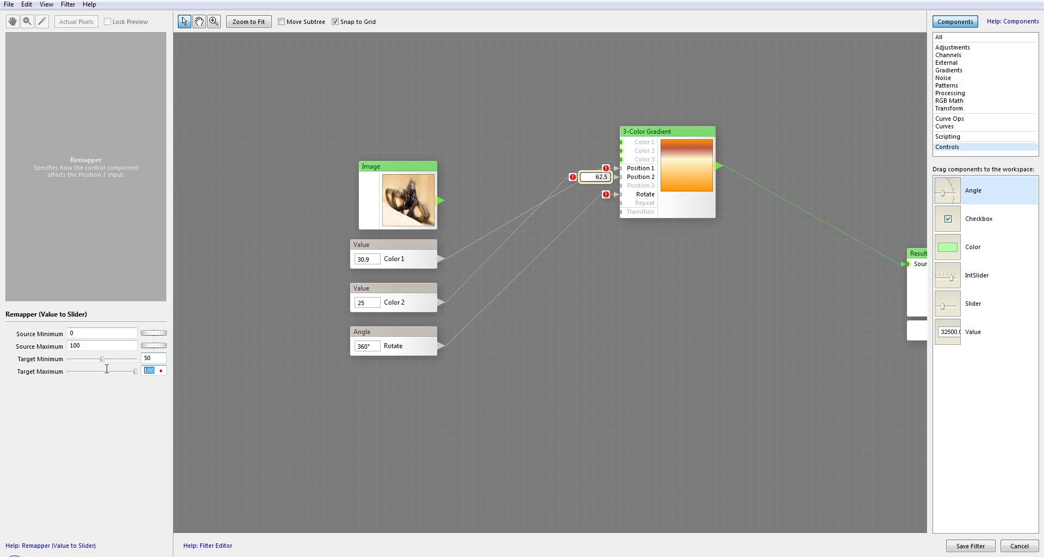
text(65)
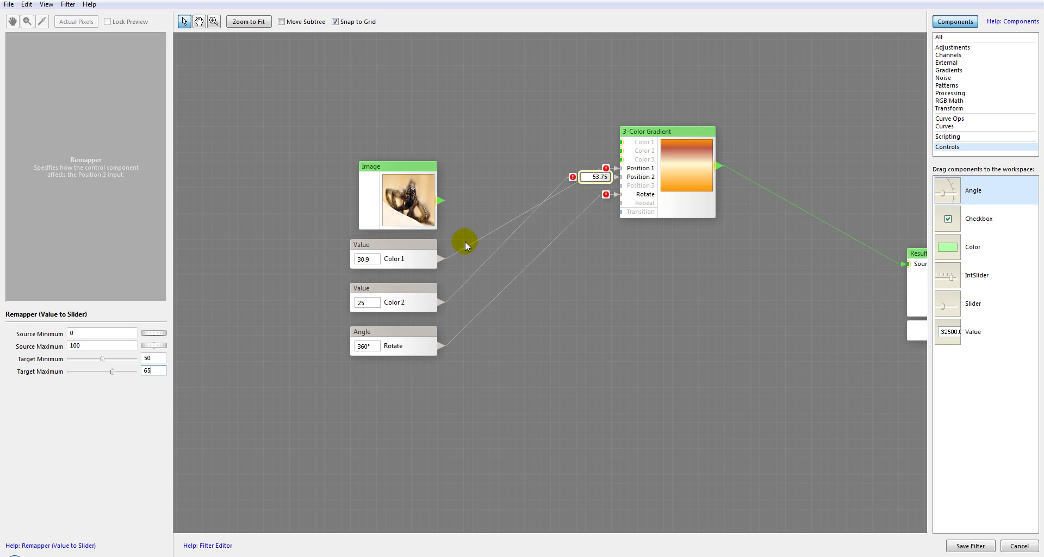
Nudge the 3-Color Gradient slightly with its remapper and adjust the Color 1 value to 37.3
drag(597, 178, 605, 187)
click(399, 258)
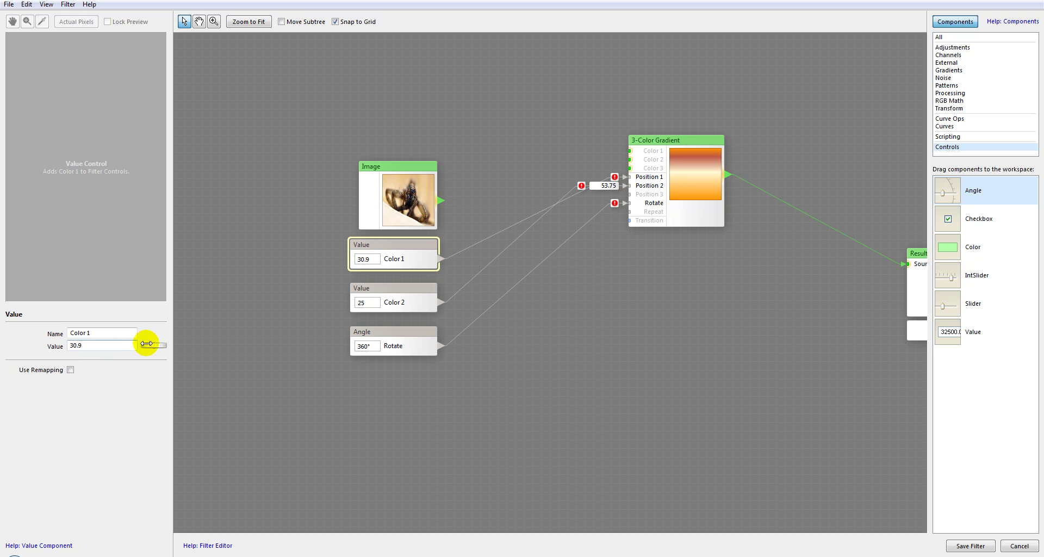
drag(307, 346, 361, 344)
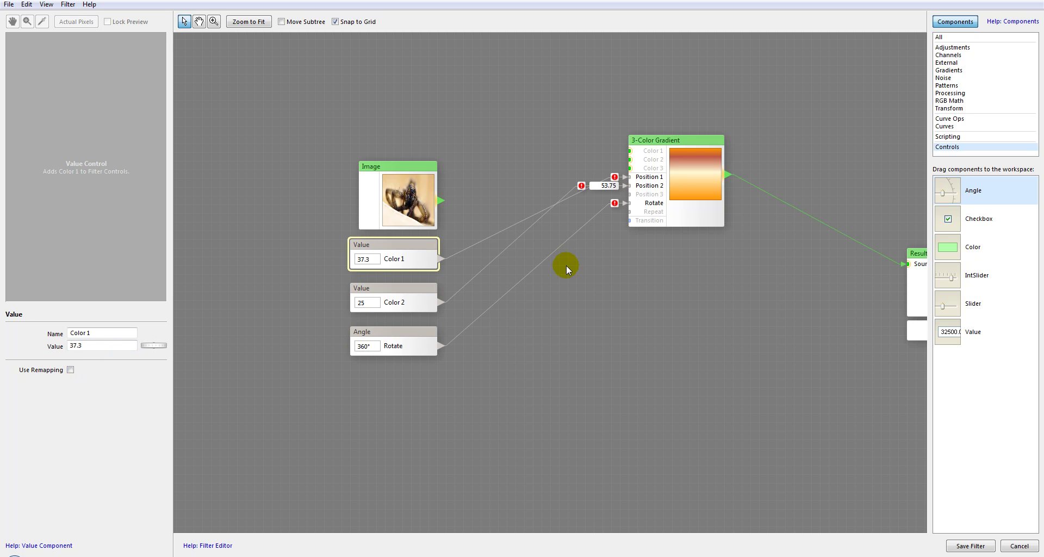
Set the Color 1 control's value to 77 and reopen the Position 2 remapper's settings
click(614, 187)
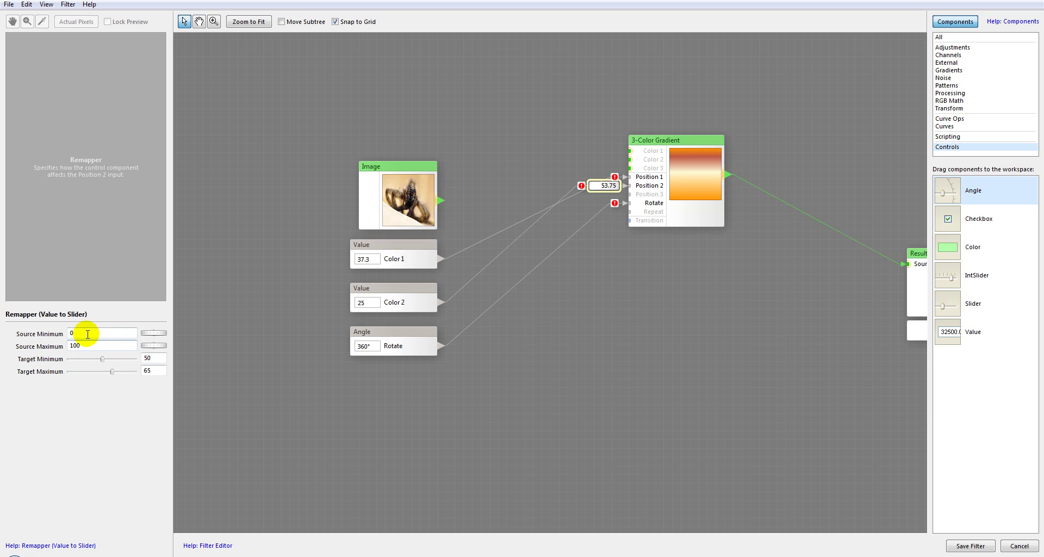
click(415, 252)
double_click(83, 346)
click(633, 188)
click(603, 185)
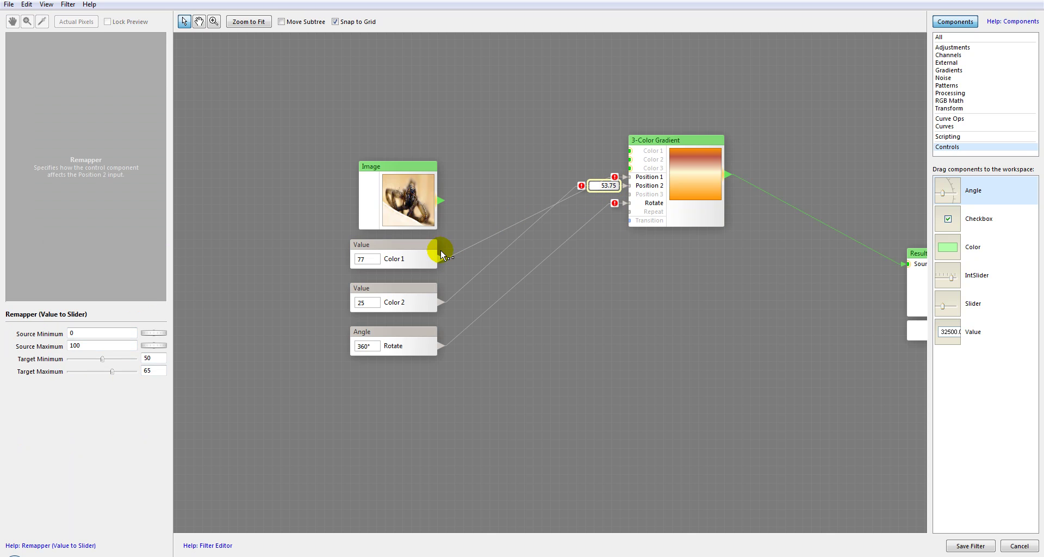
Shift the 3-Color Gradient slightly down and to the right, and move the Color 2 control above the Image component
drag(609, 189, 635, 215)
drag(387, 288, 474, 101)
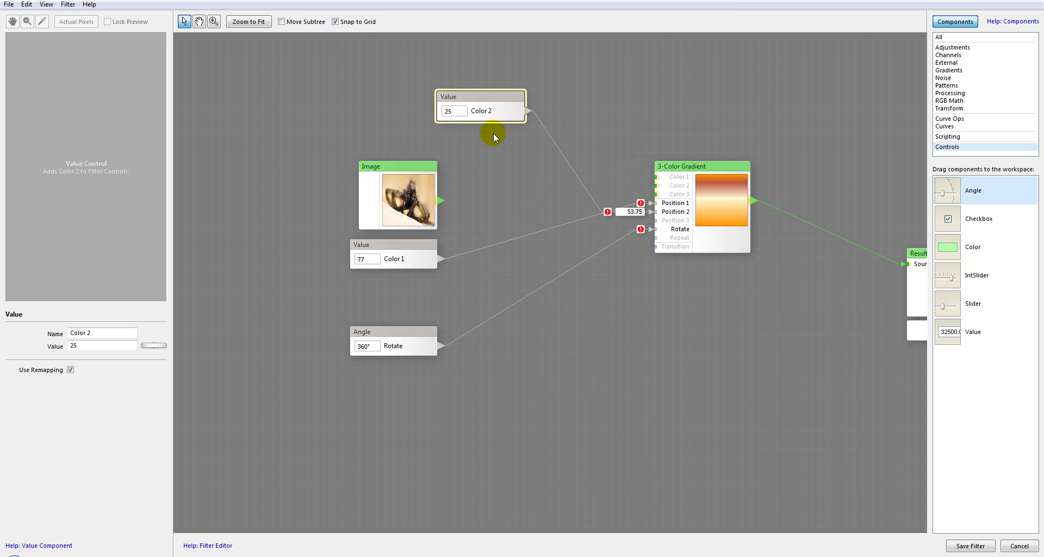
Set the Color 2 control's value to 55 and open the Position 2 remapper's settings
double_click(108, 345)
text(55)
click(701, 174)
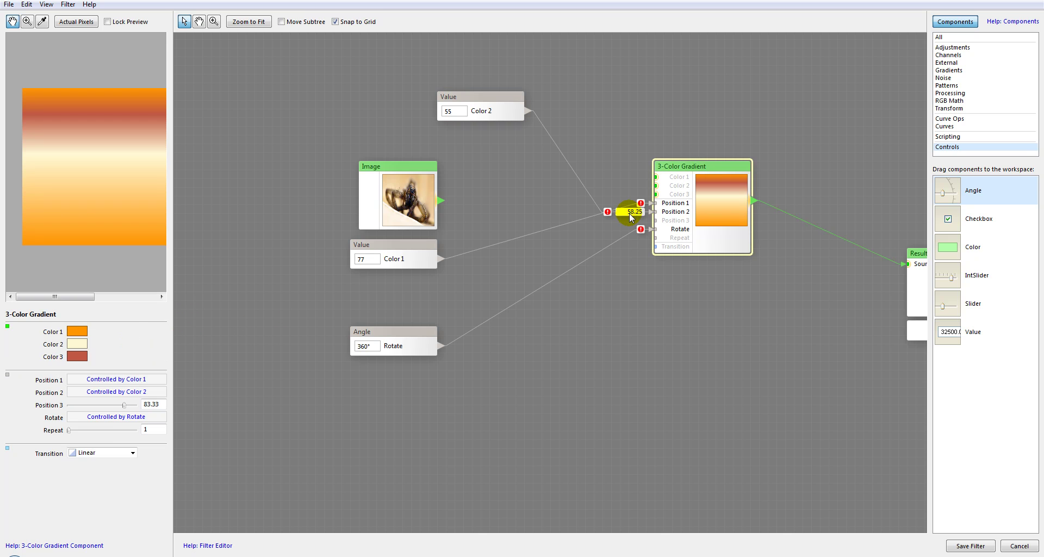
click(630, 215)
Set the Color 2 control's value to 23 and shift the control slightly to the left
click(502, 107)
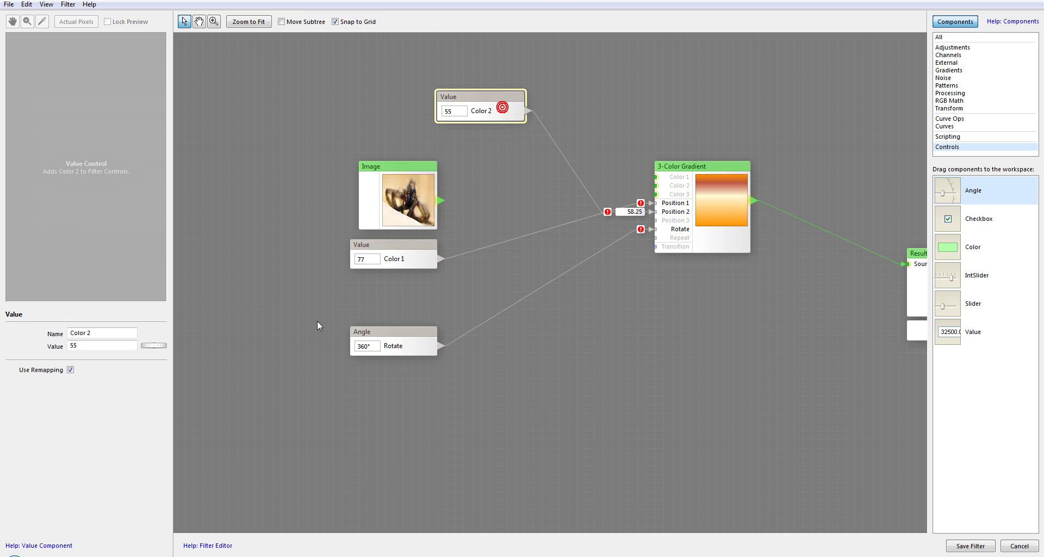
double_click(89, 344)
text(23)
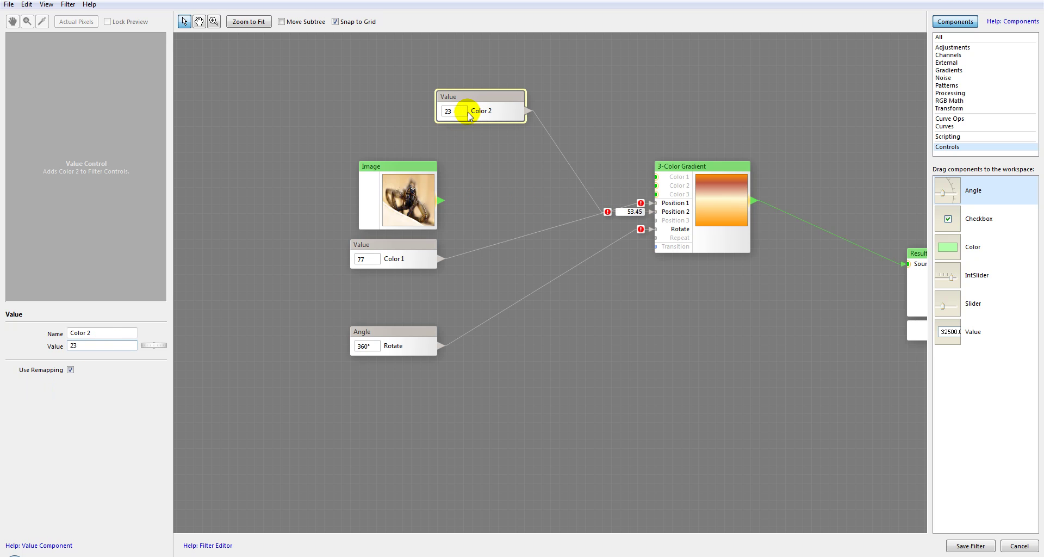
drag(466, 112, 449, 112)
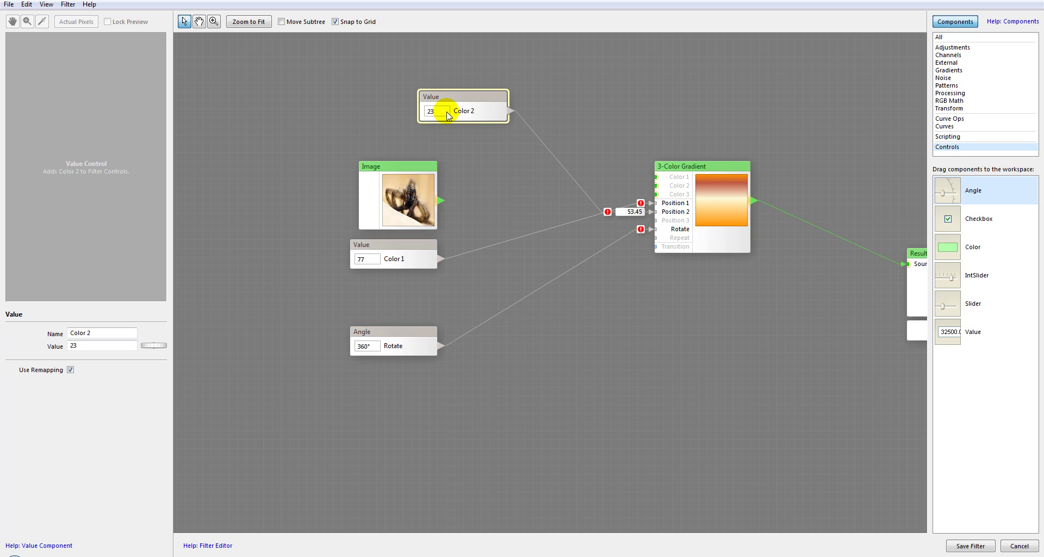
Set the Color 2 control's value to 78 and move the control below the Rotate control
double_click(126, 345)
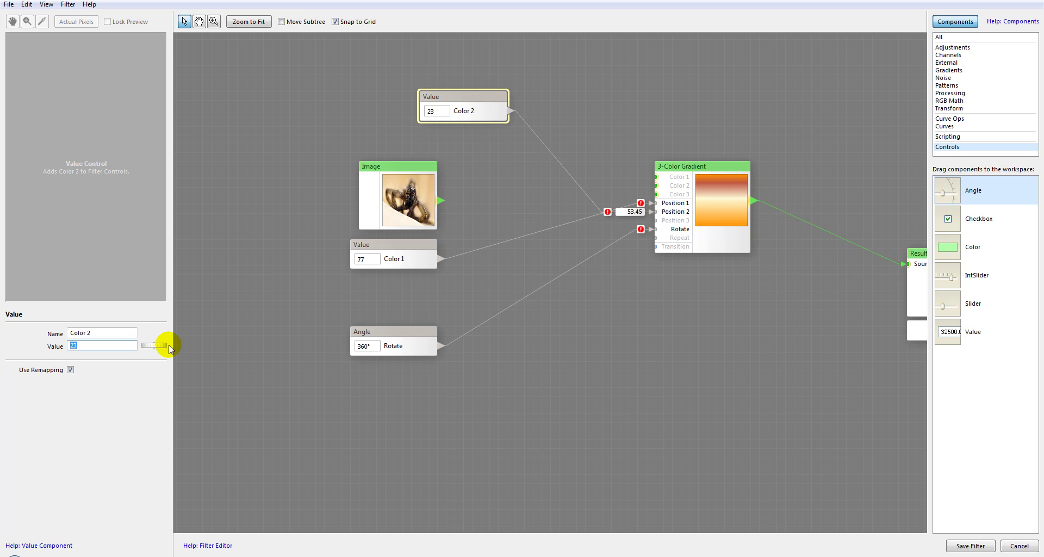
text(78)
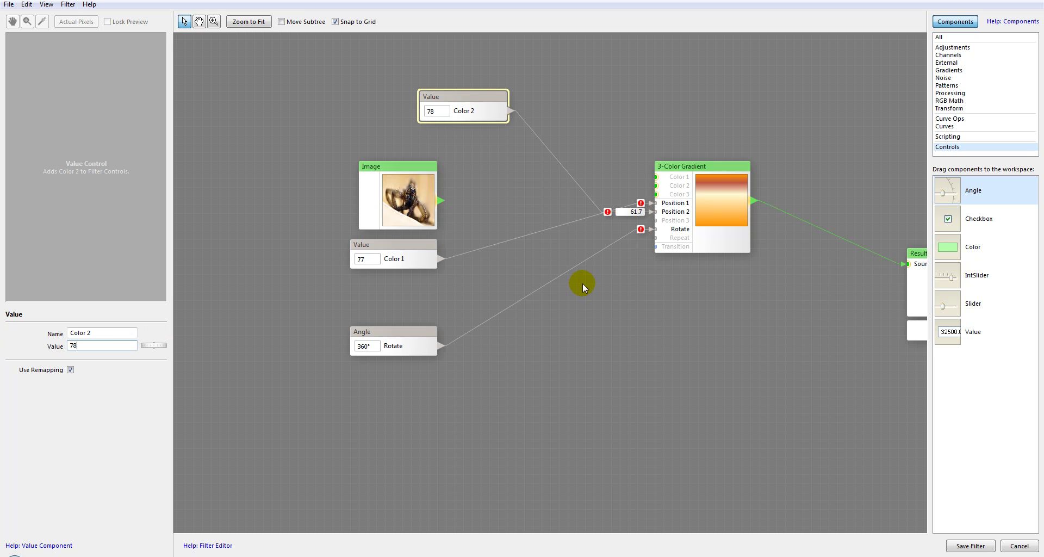
click(632, 219)
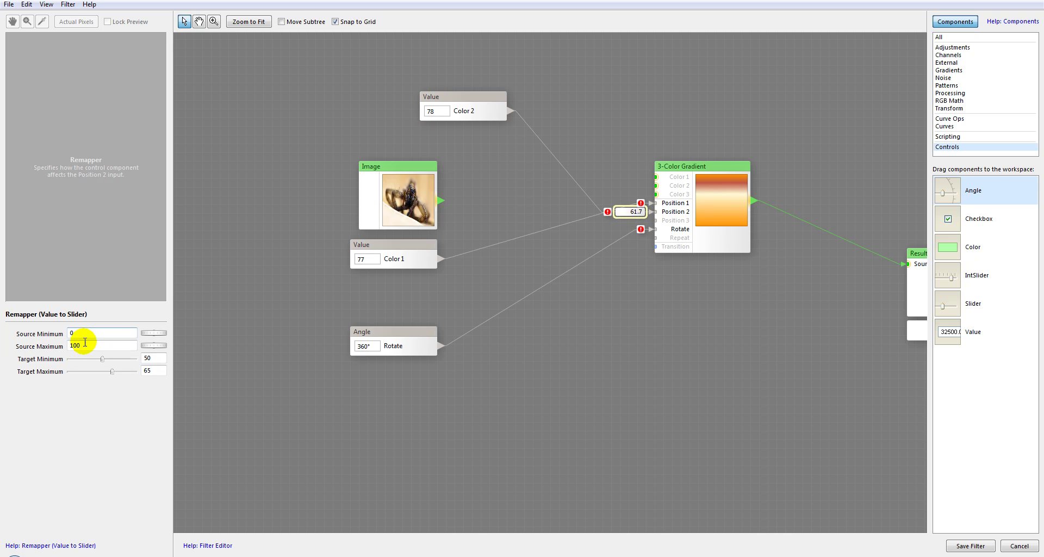
drag(484, 98, 449, 412)
Enable remapping for the Rotate control and open the remapper on the gradient's Rotate connection
click(399, 329)
click(70, 370)
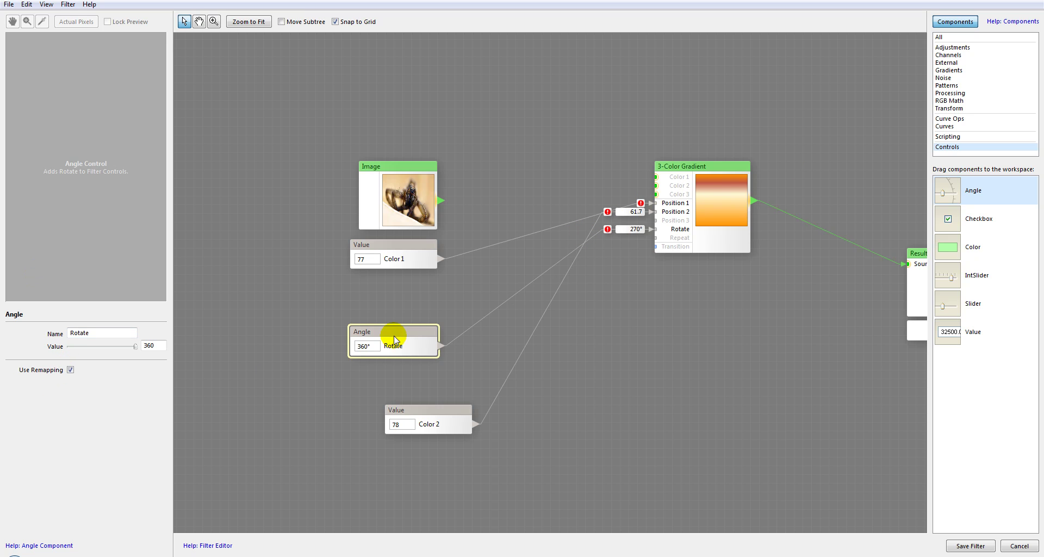
click(631, 229)
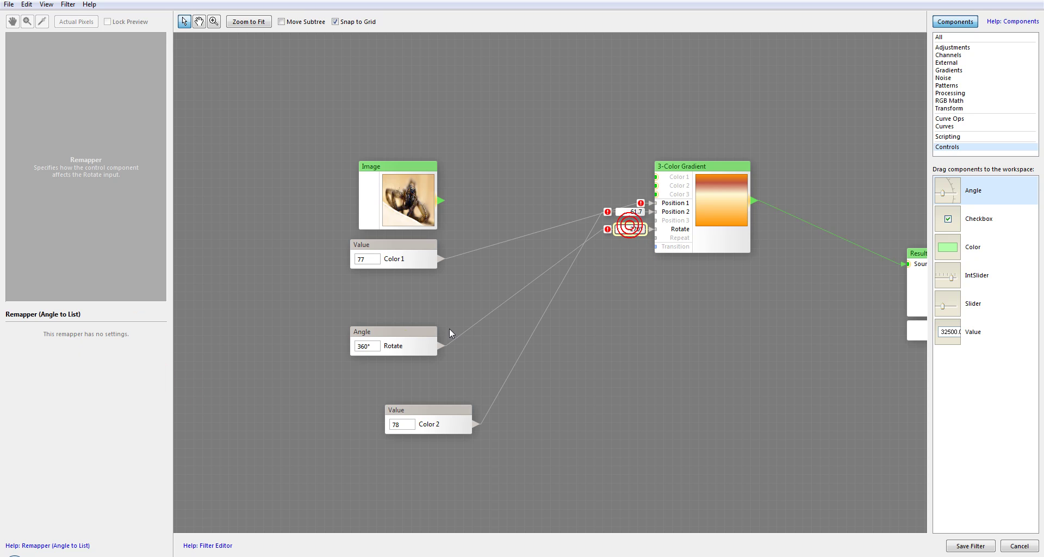
Move the Rotate control slightly up and place the Color 2 control directly beneath it
drag(408, 342, 407, 324)
click(633, 228)
click(408, 324)
drag(433, 432, 396, 374)
Delete the Rotate angle control from the workspace
drag(944, 191, 516, 263)
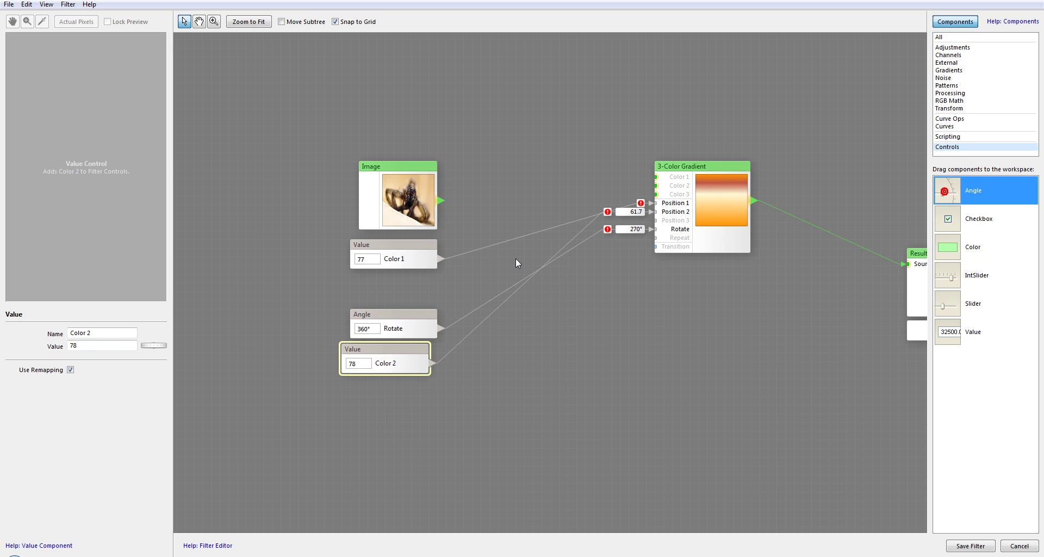
click(420, 314)
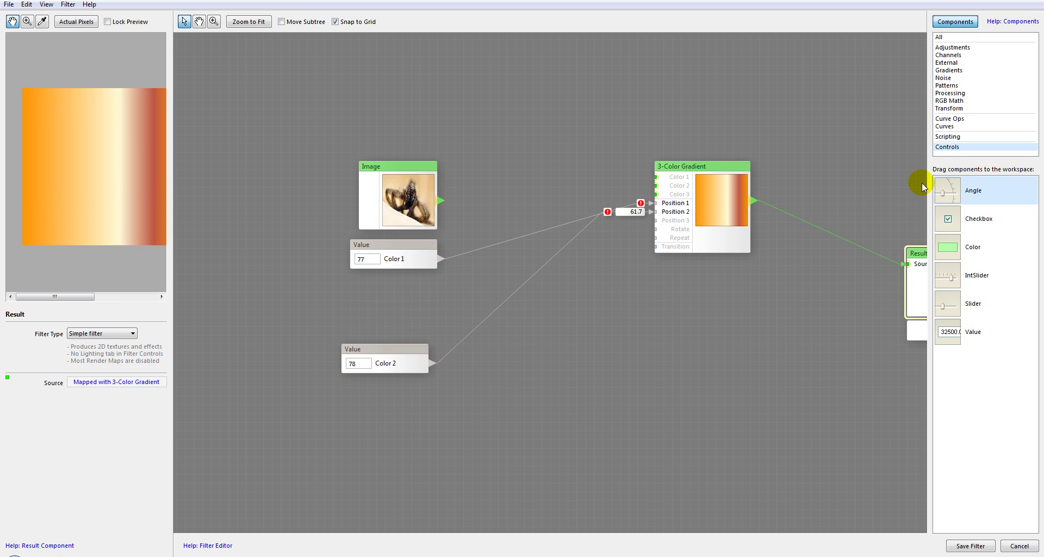
Add a Checkbox control beneath the Color 1 control and delete it again
drag(949, 219, 404, 296)
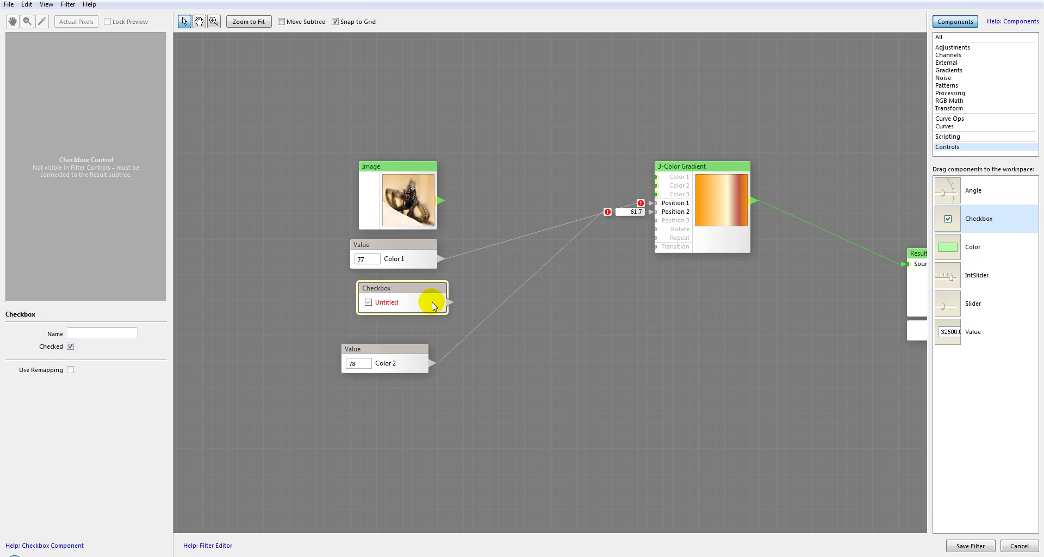
key(Delete)
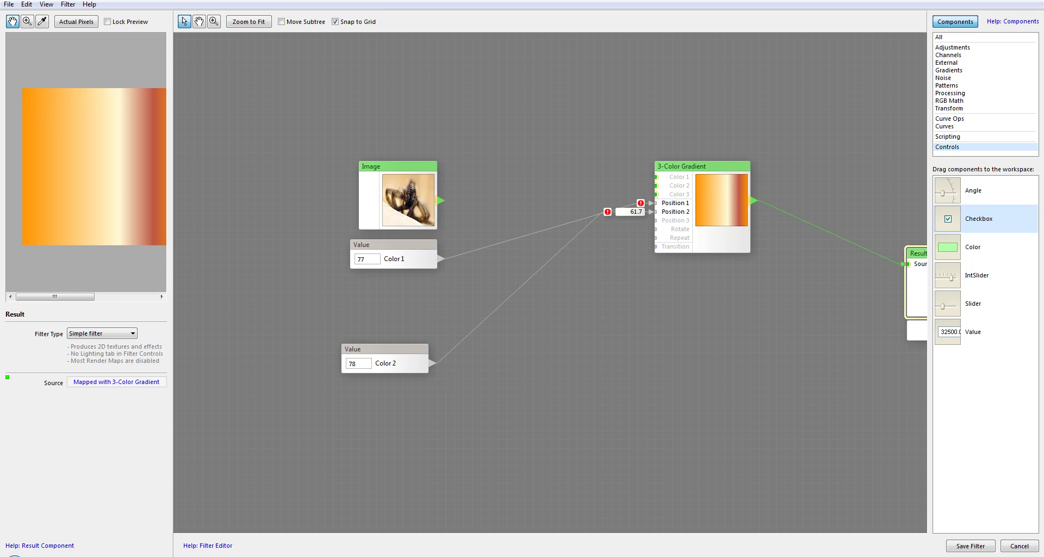
Add a Color control between the two Value controls and connect it to the gradient's Color 1 input
drag(945, 244, 399, 306)
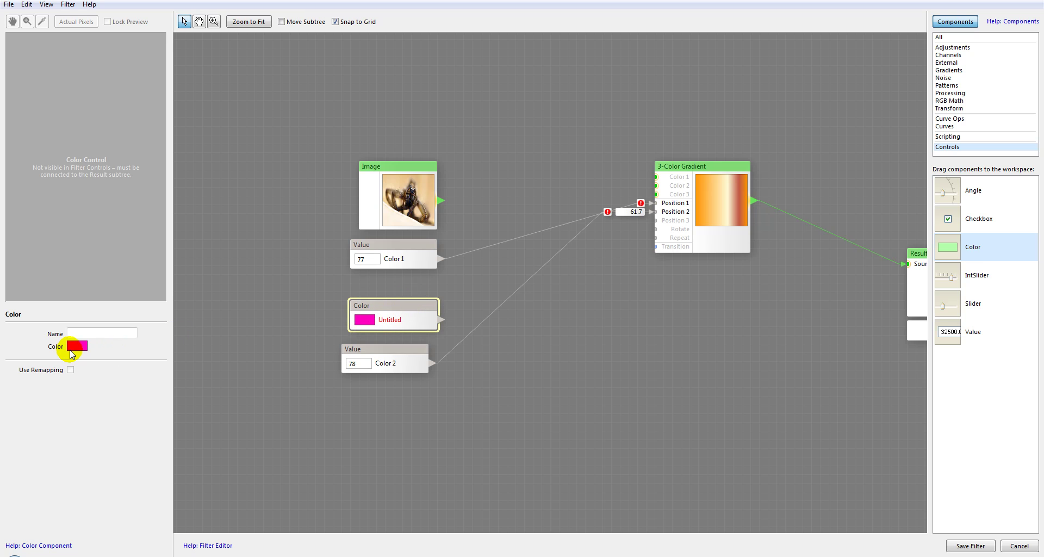
drag(442, 319, 674, 178)
Delete the two Value controls, Color 1 and Color 2, from the workspace
click(409, 243)
key(Delete)
click(400, 357)
key(Delete)
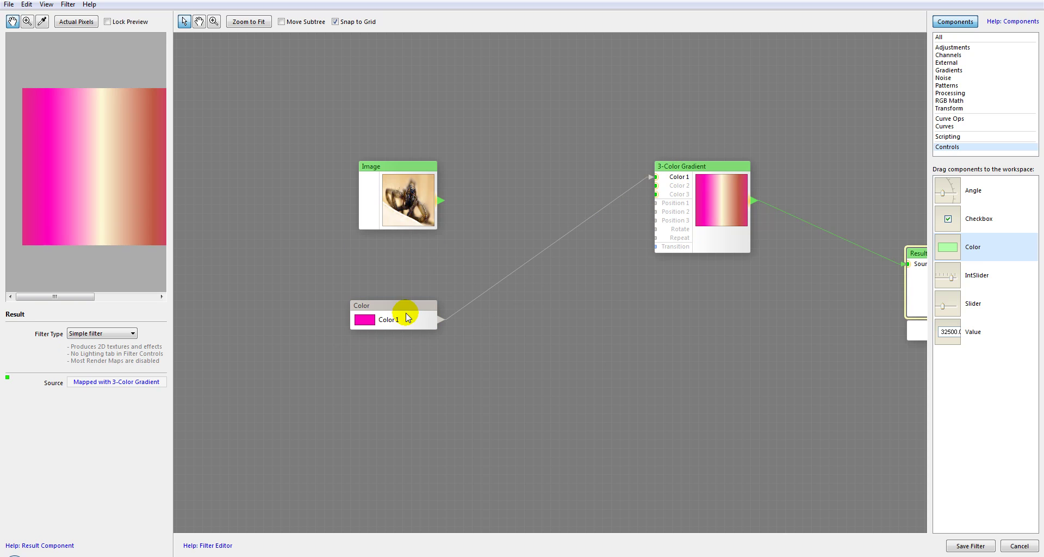
Move the Color control up beneath the Image component and save the filter
drag(410, 316, 419, 273)
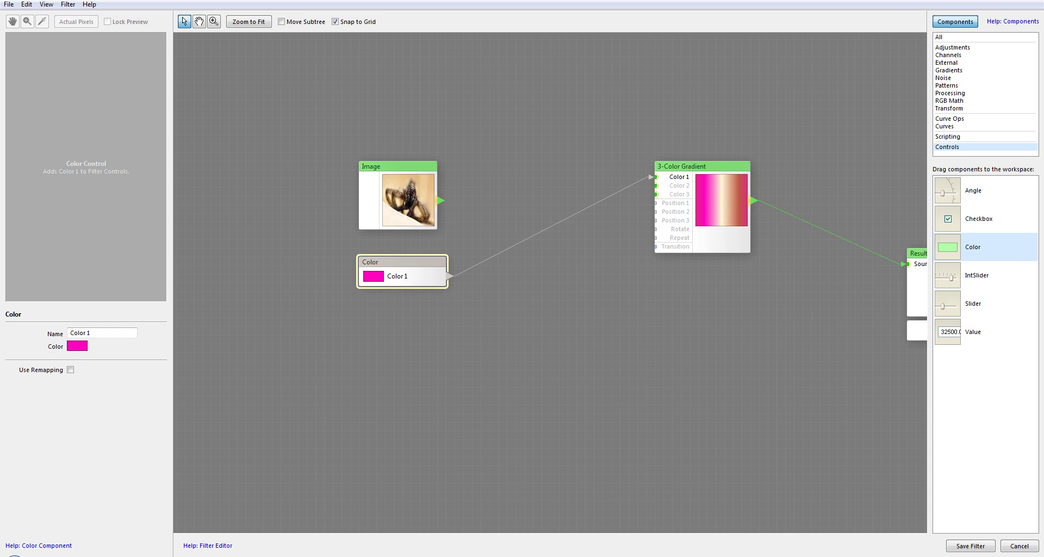
click(967, 545)
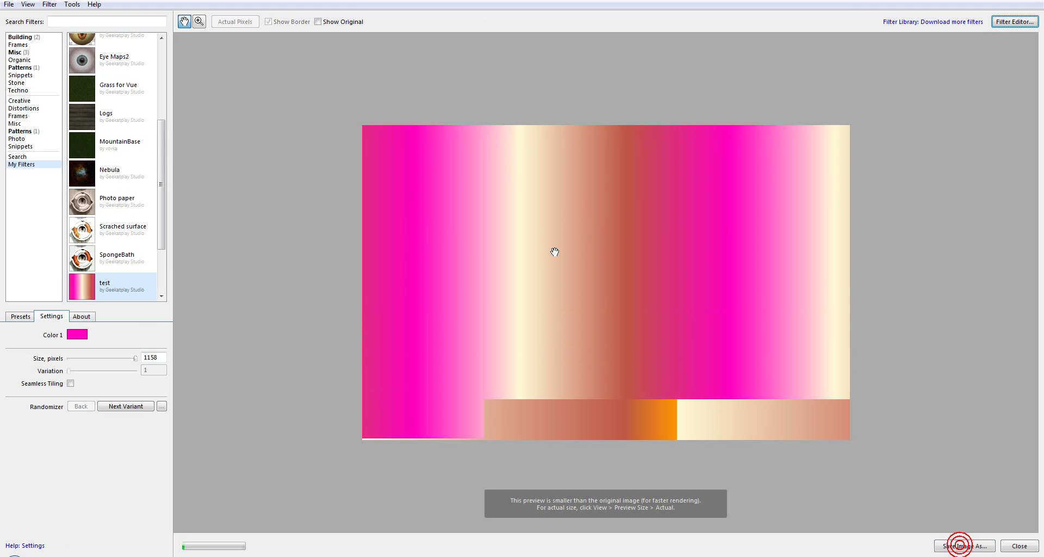
Change Color 1 in the saved filter's settings to a muted blue-grey
click(81, 337)
click(254, 423)
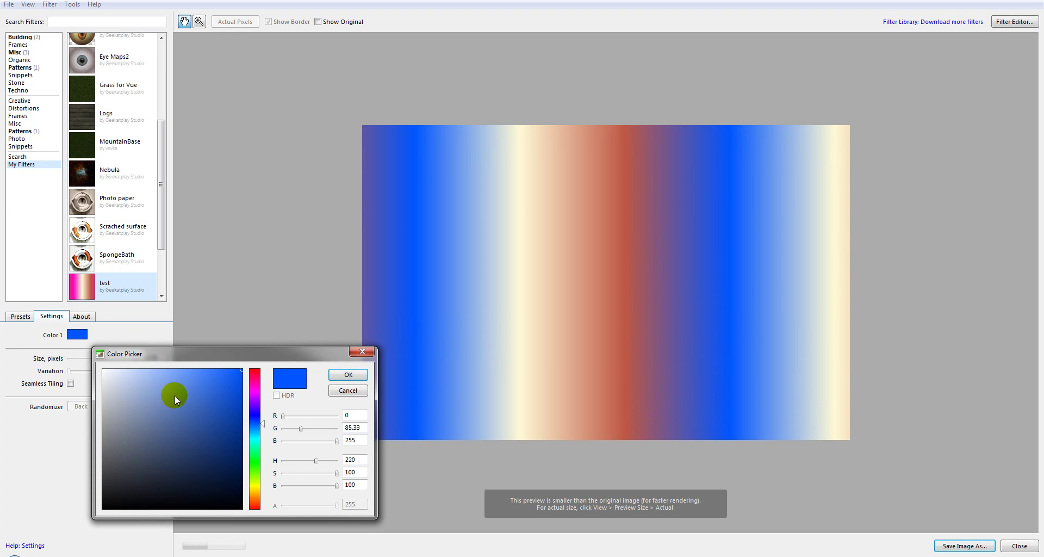
drag(156, 412, 111, 436)
click(342, 378)
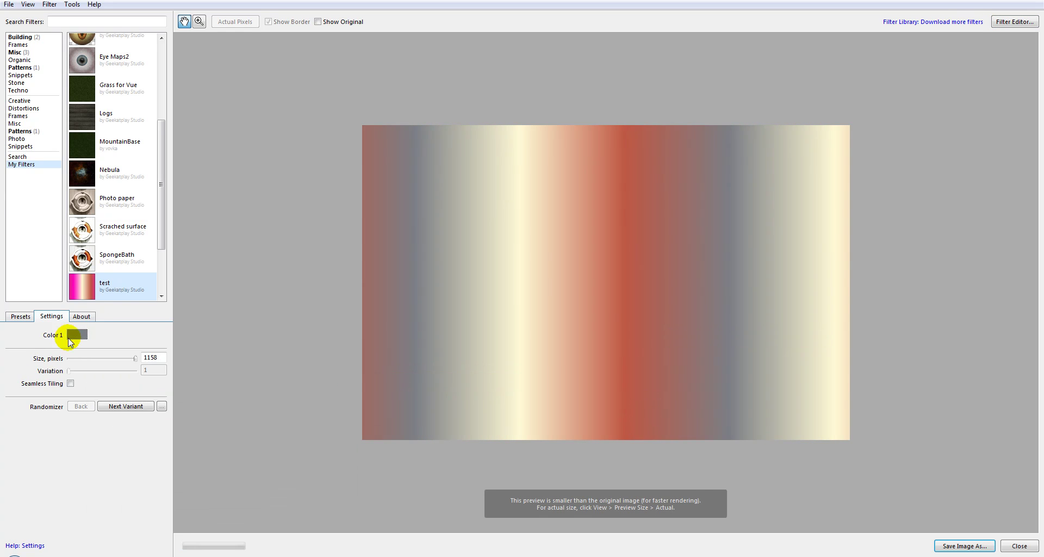
Reopen the test filter for editing and reposition the Color control slightly lower and further left beneath the Image component
click(1014, 21)
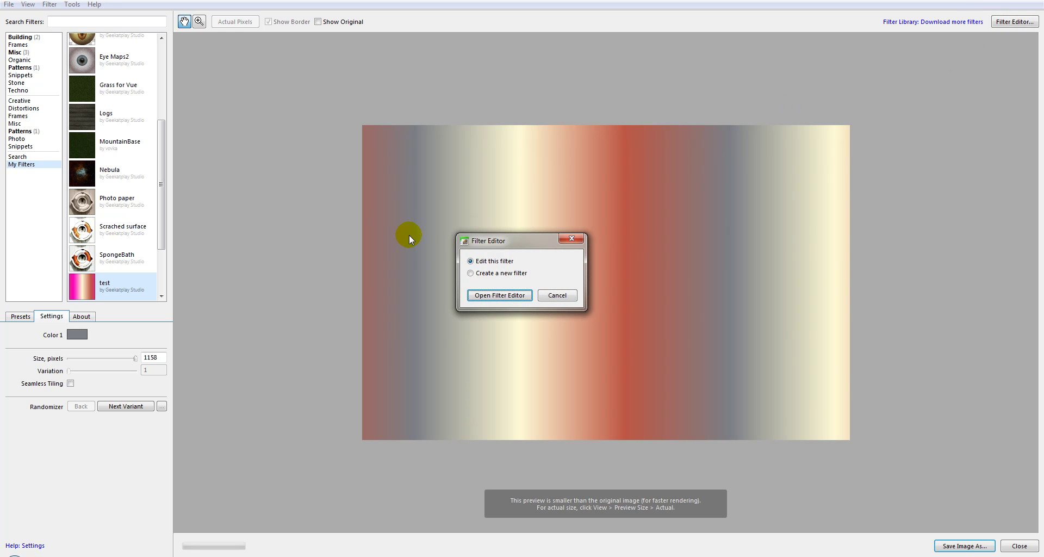
click(497, 294)
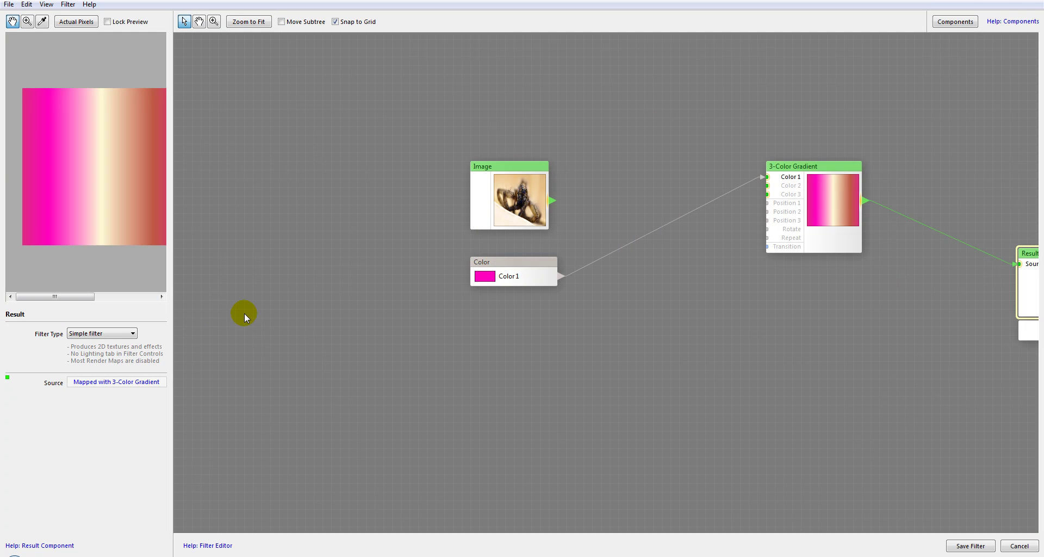
drag(537, 274, 511, 300)
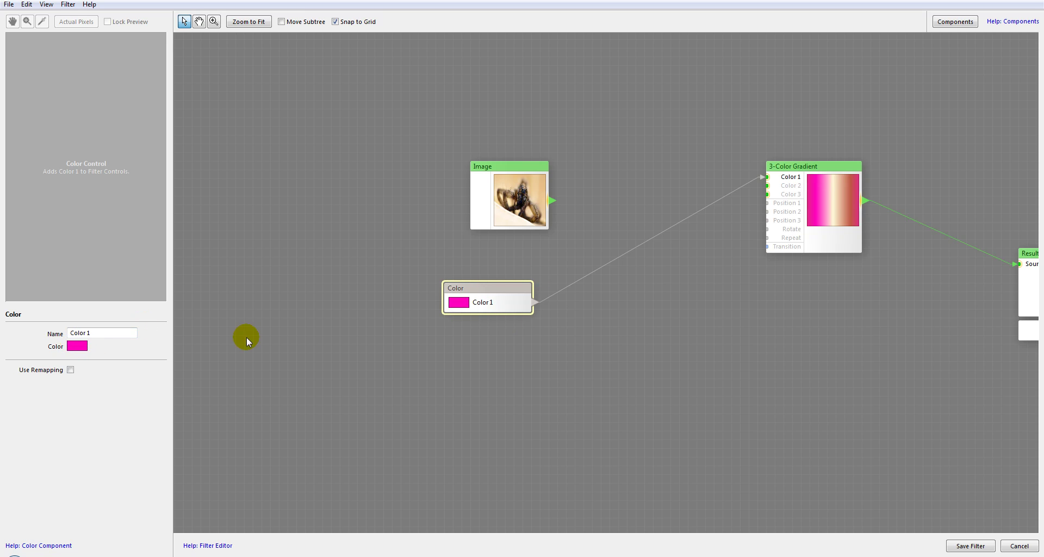
drag(462, 302, 470, 293)
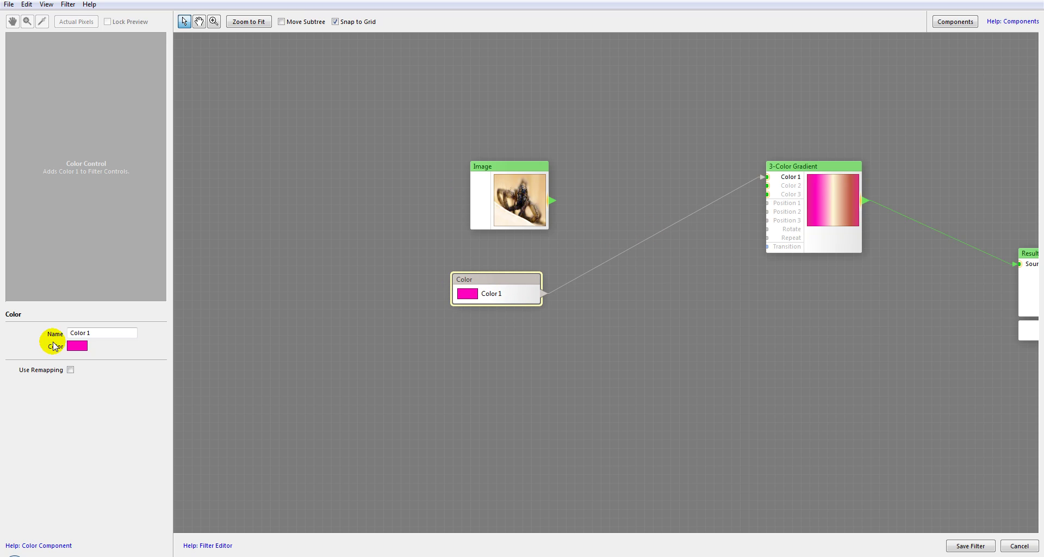
Set the Color 1 control's color to a dark blue-grey
click(71, 347)
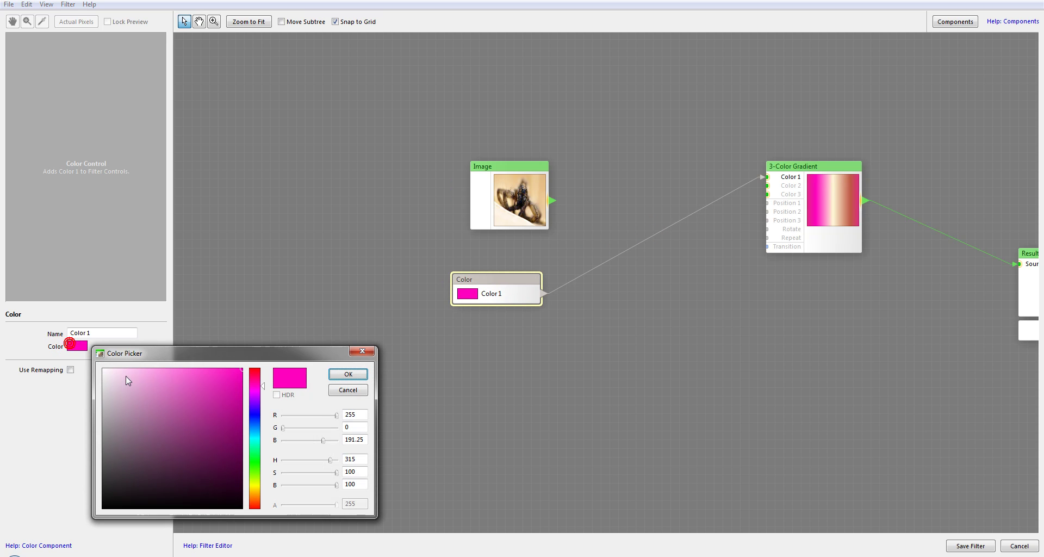
click(129, 466)
click(255, 430)
click(345, 370)
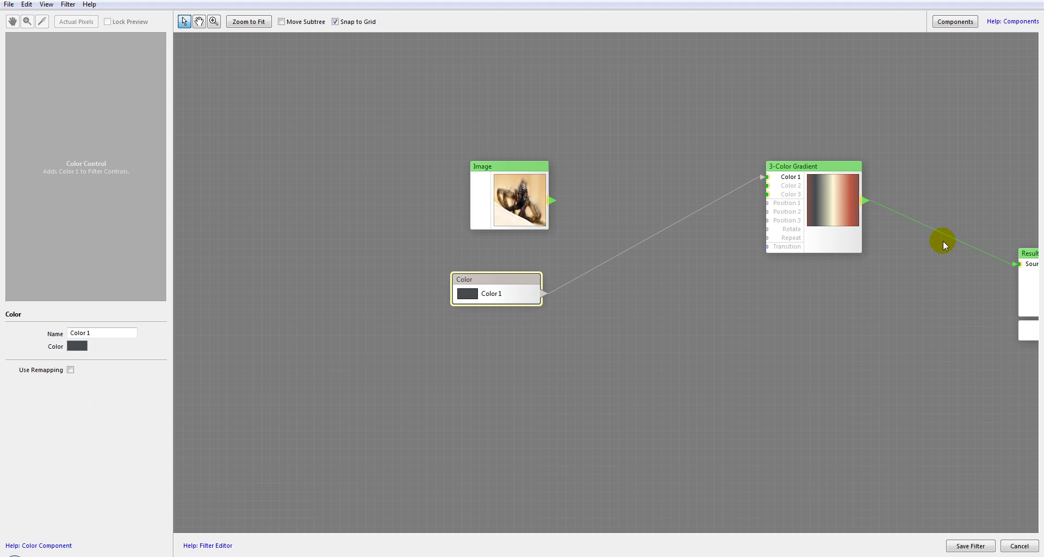
Add an IntSlider control and a Slider control, and stack them directly beneath the Color control
click(963, 22)
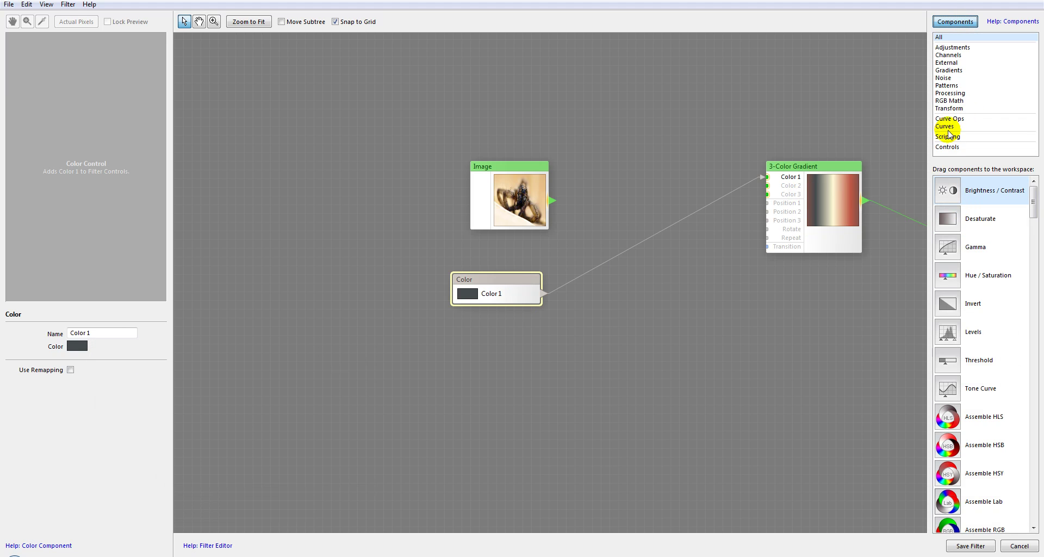
click(951, 147)
drag(945, 274, 617, 352)
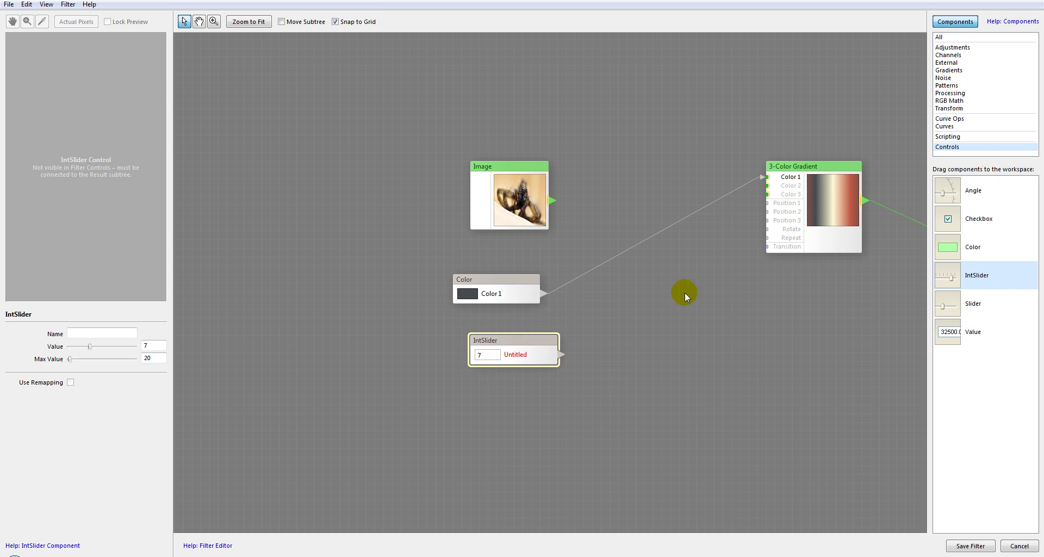
drag(954, 310, 511, 412)
drag(516, 351, 498, 334)
drag(517, 407, 506, 359)
click(502, 336)
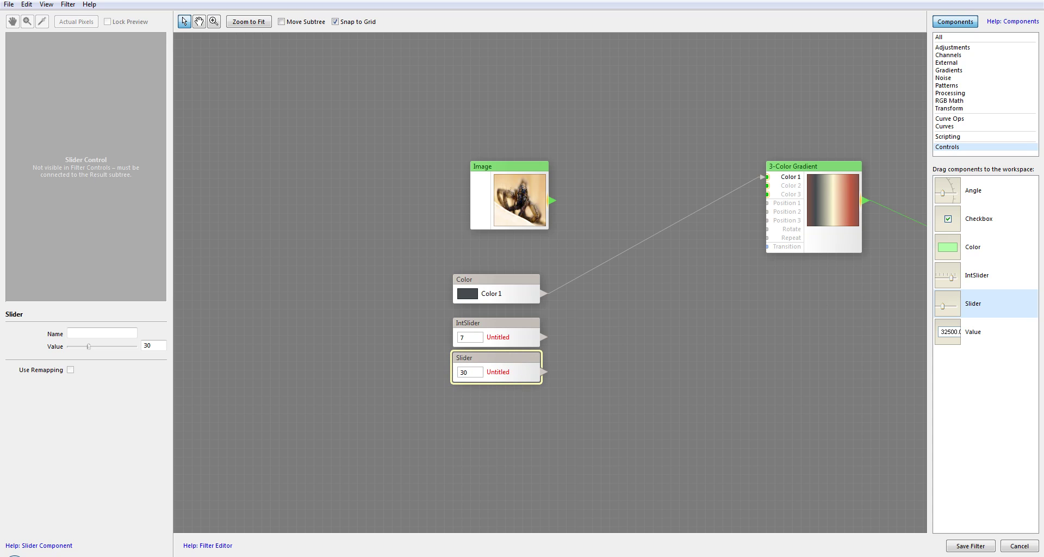
Set the IntSlider control's maximum value to 7, keeping its value at 7
click(519, 330)
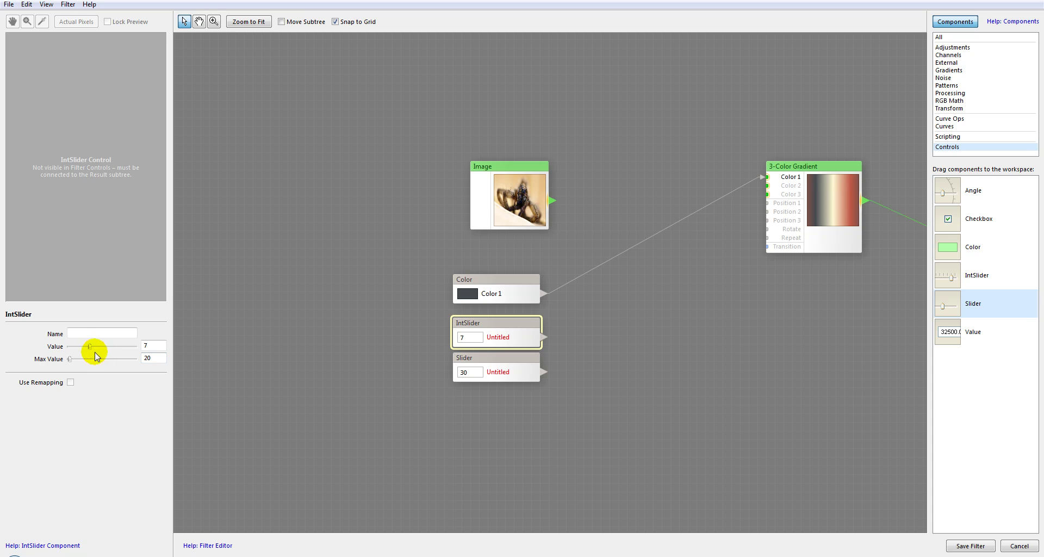
drag(106, 345, 89, 344)
click(501, 325)
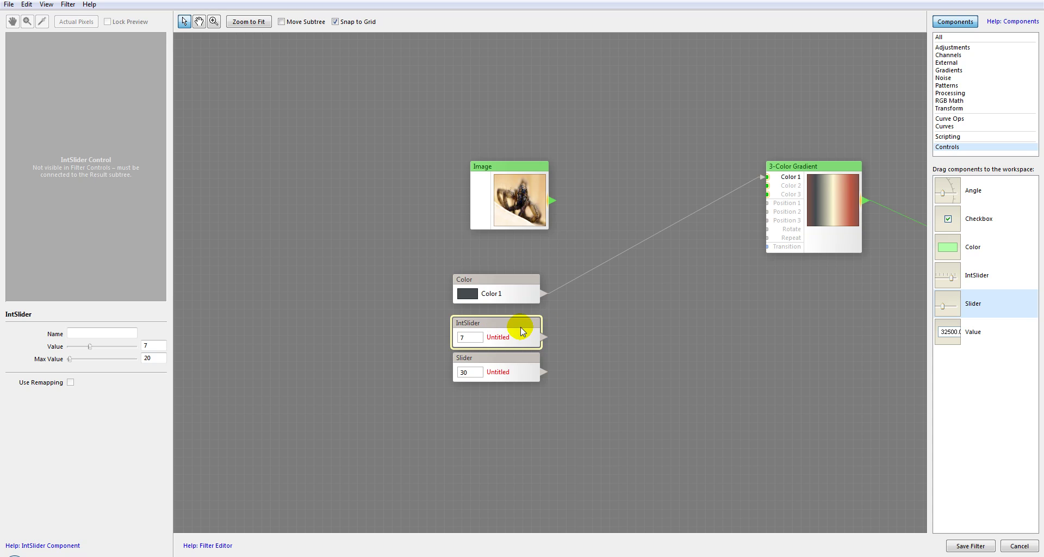
click(526, 329)
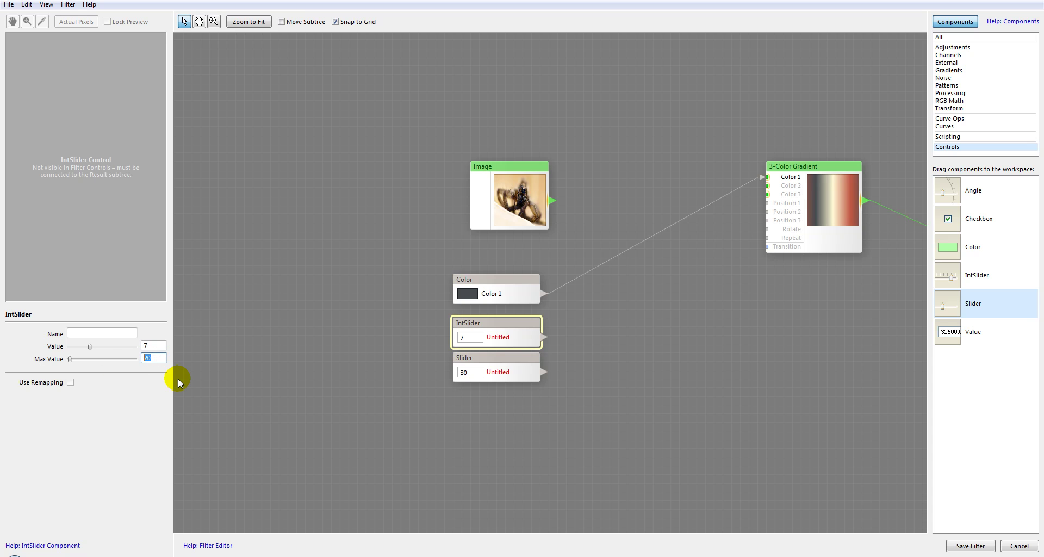
text(7)
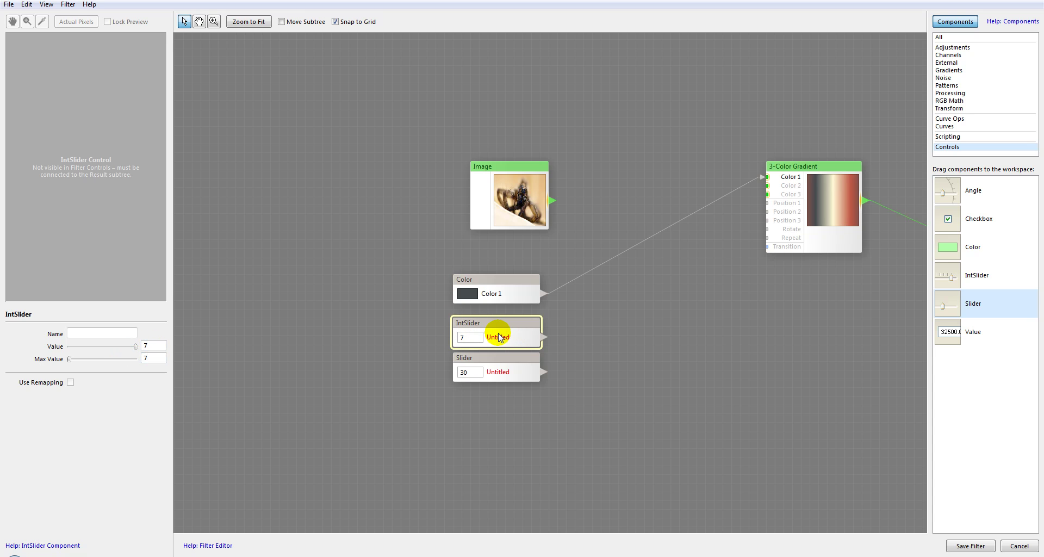
Set the Slider control's value to 63, leaving the IntSlider control at 7
drag(135, 345, 158, 347)
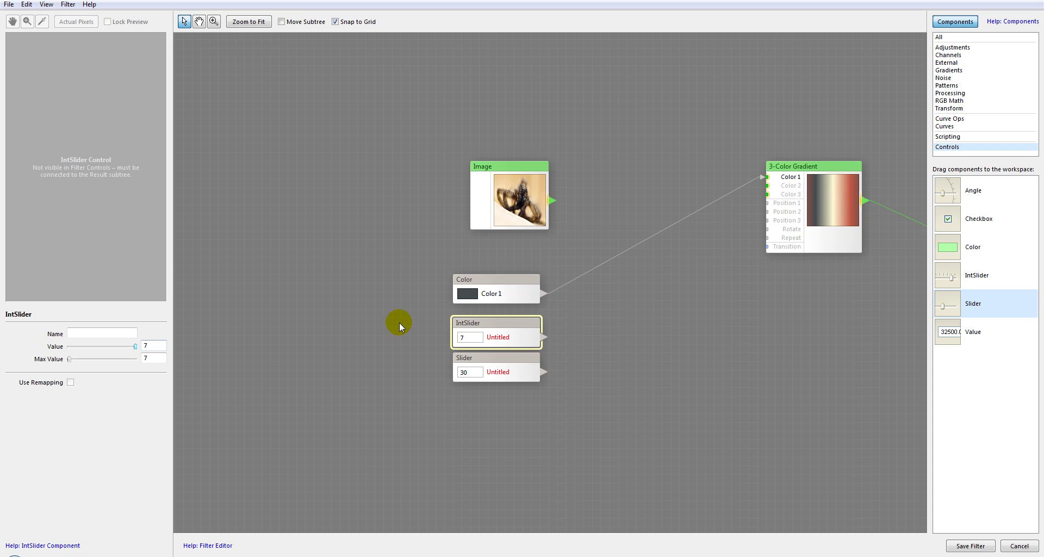
click(533, 370)
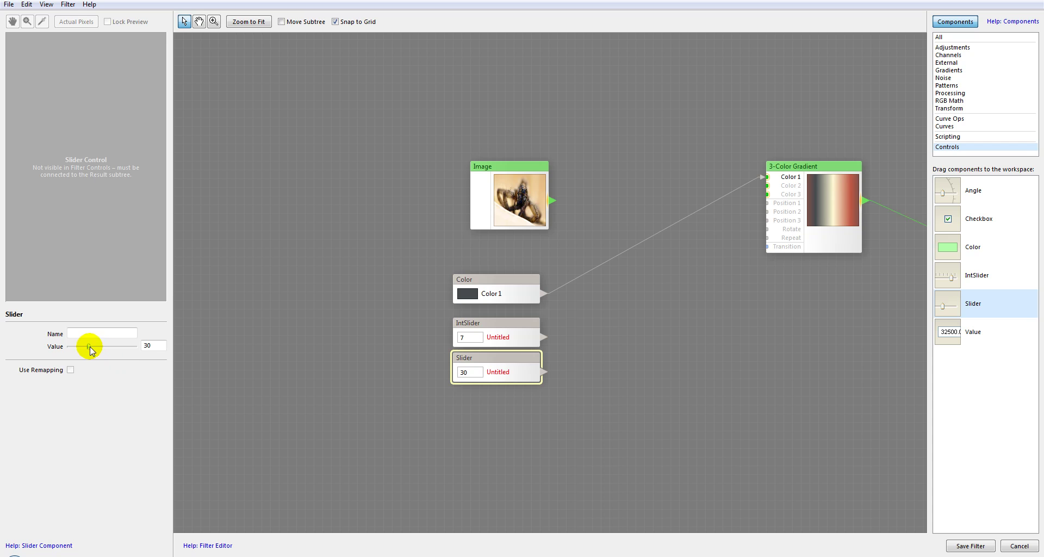
drag(136, 351, 106, 347)
drag(105, 349, 61, 351)
click(505, 329)
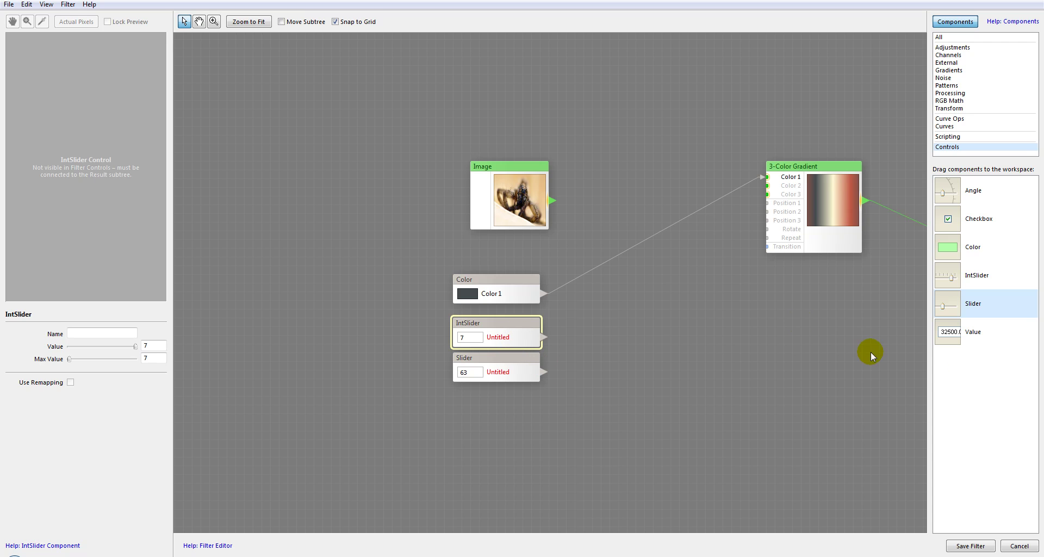
Add a Value control below the Slider, and connect Value, Slider and IntSlider to the gradient's Position 1, Position 2 and Position 3 inputs respectively
drag(947, 331, 485, 403)
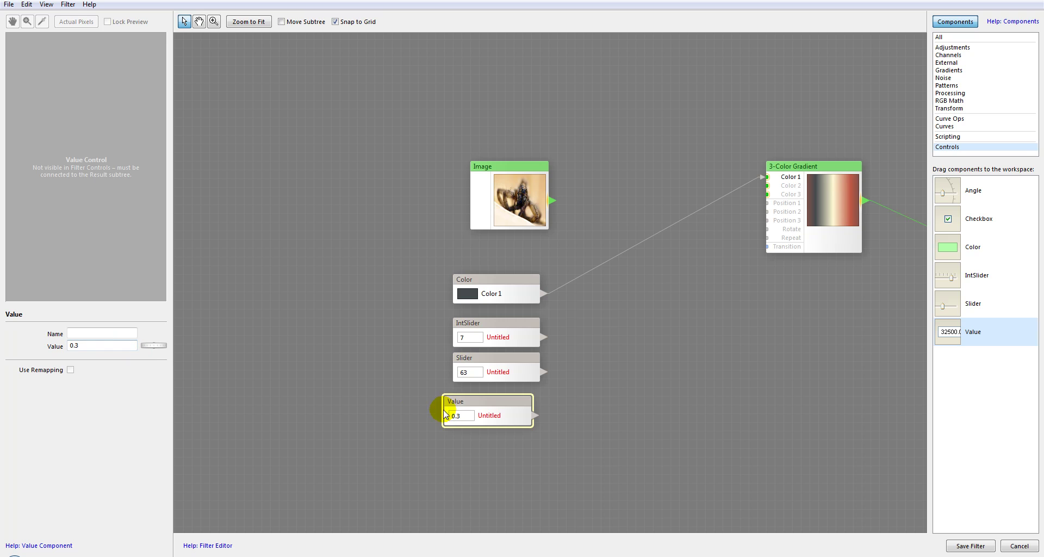
click(115, 332)
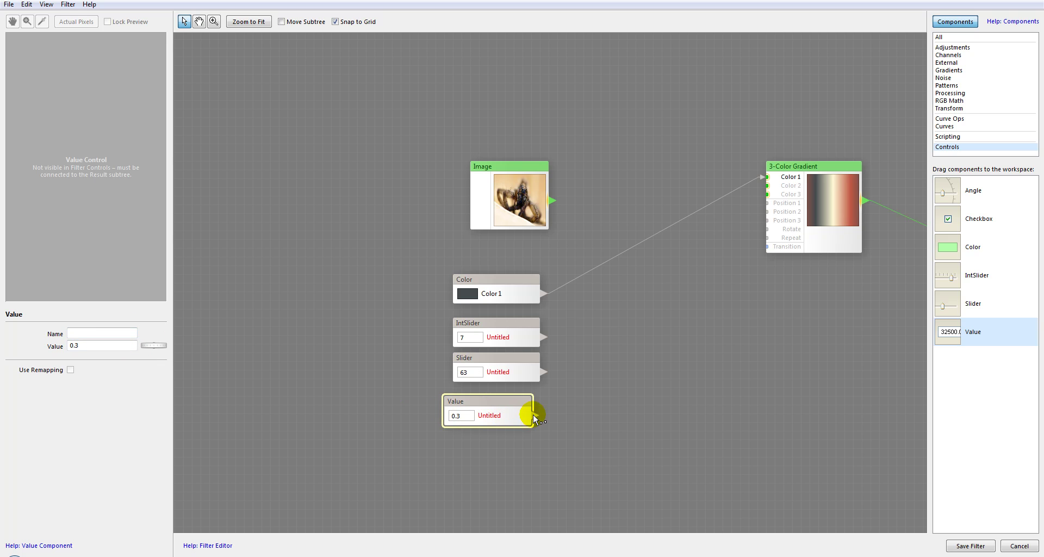
drag(744, 222, 767, 203)
drag(543, 371, 768, 212)
drag(604, 330, 767, 220)
click(503, 336)
click(498, 368)
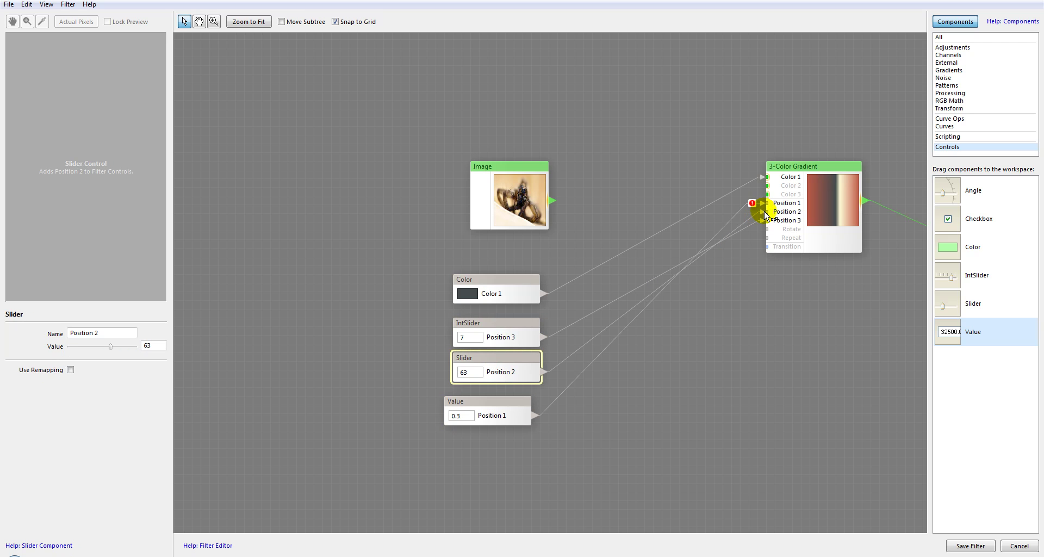
Align the Value control beneath the Slider control and set its value to 2.12
drag(501, 410, 517, 410)
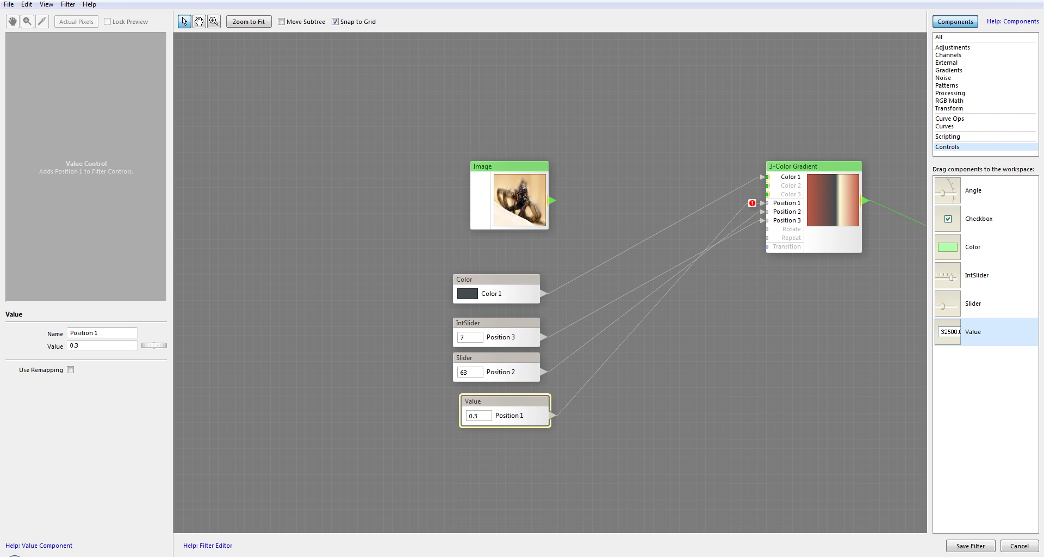
drag(532, 416, 506, 410)
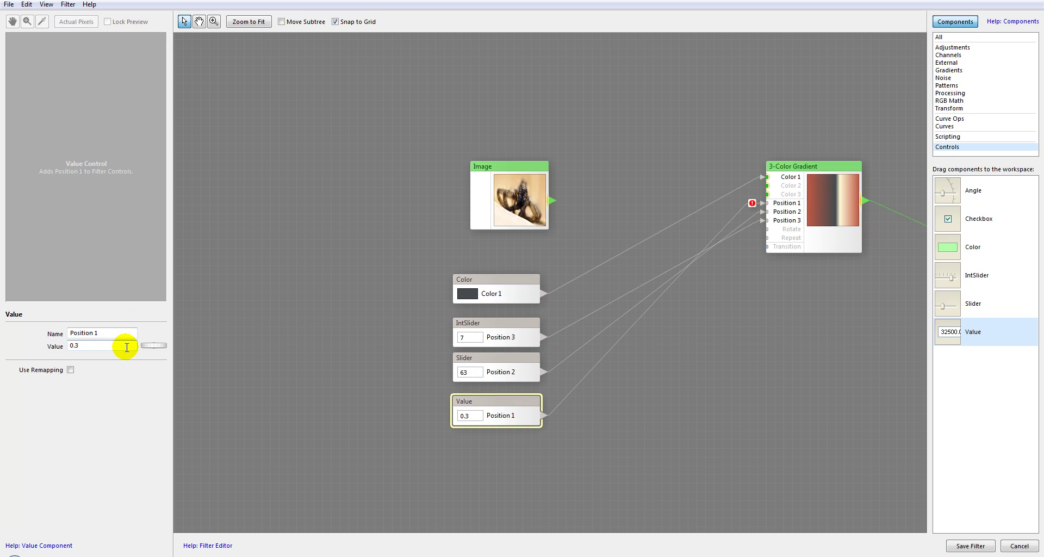
drag(154, 345, 438, 353)
drag(618, 352, 741, 352)
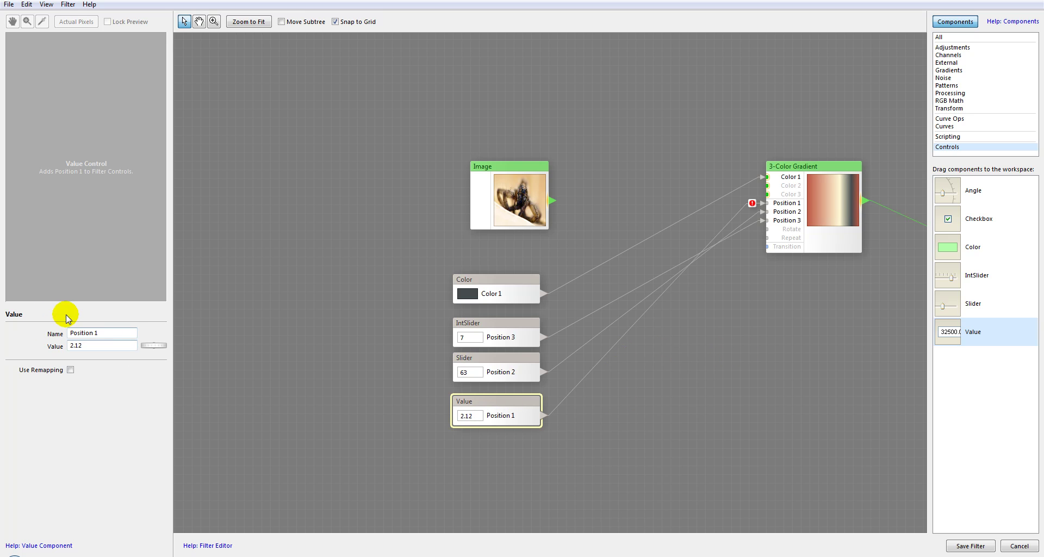
Set the value of the Slider control that drives Position 2 to 60
click(496, 366)
mouse_move(105, 348)
mouse_down()
mouse_move(124, 351)
mouse_move(109, 350)
mouse_up()
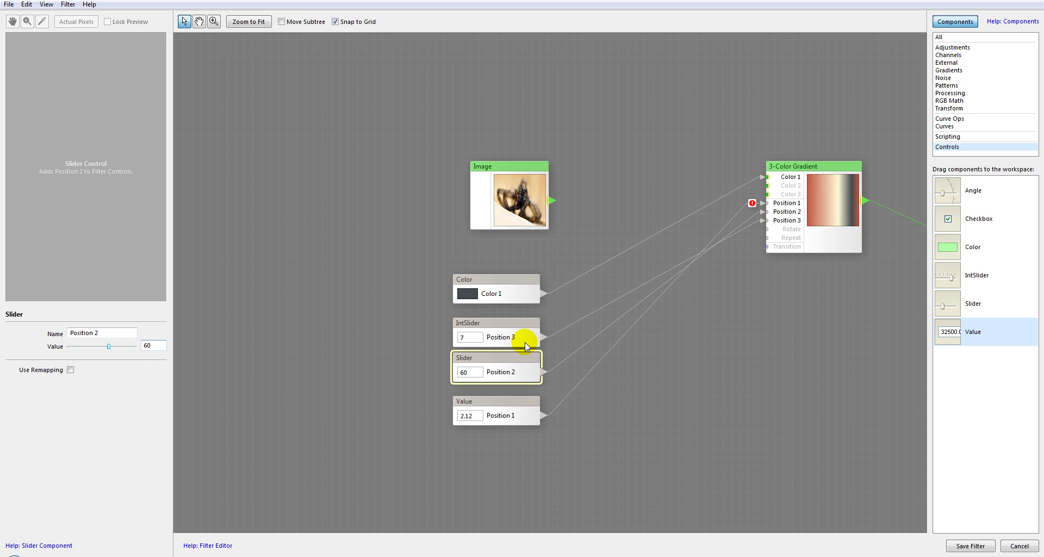
Delete the Value control and restack the remaining controls under Color, with the Slider above the IntSlider
click(511, 403)
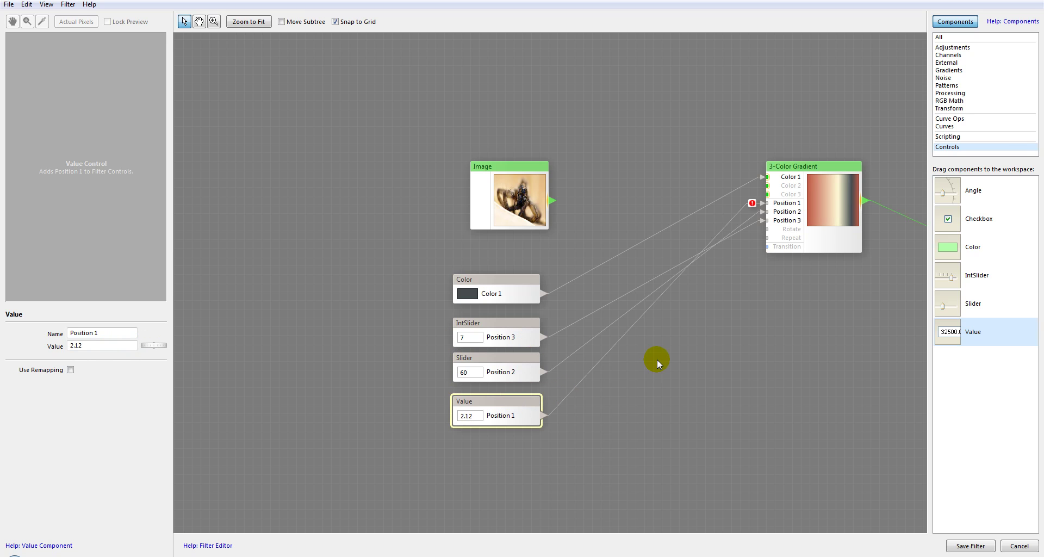
key(Delete)
drag(509, 320, 514, 399)
drag(517, 357, 517, 340)
Save the filter, and in its settings set Position 2 to 48 and Position 3 to 2
click(970, 544)
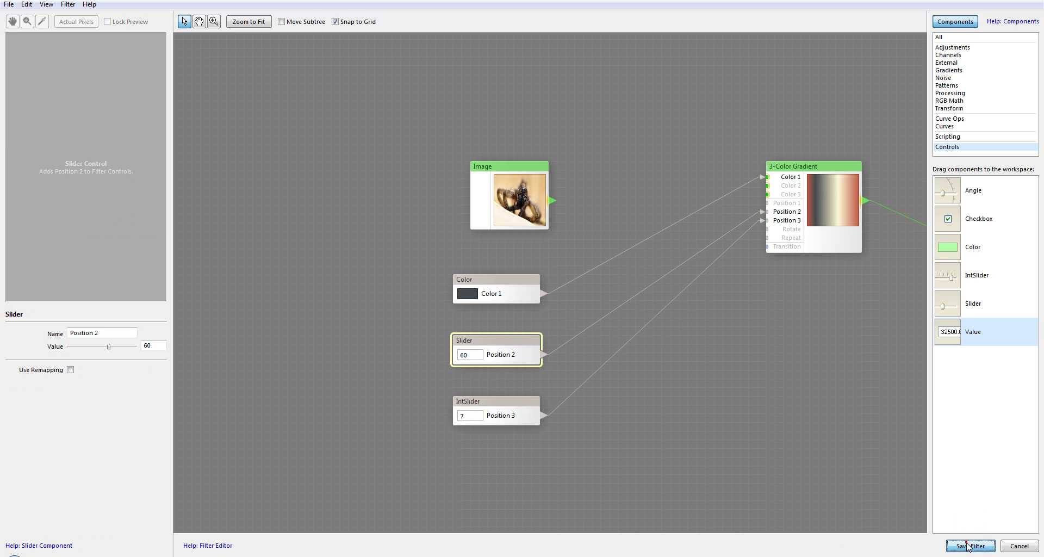
mouse_move(109, 348)
mouse_down()
mouse_move(68, 348)
mouse_move(152, 349)
mouse_move(101, 350)
mouse_move(145, 361)
mouse_move(100, 348)
mouse_up()
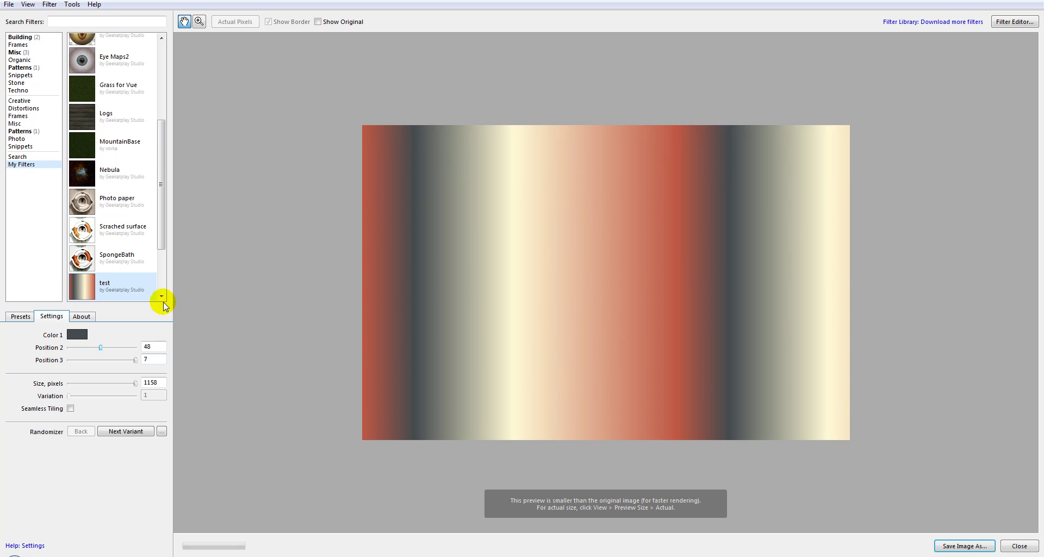
click(135, 359)
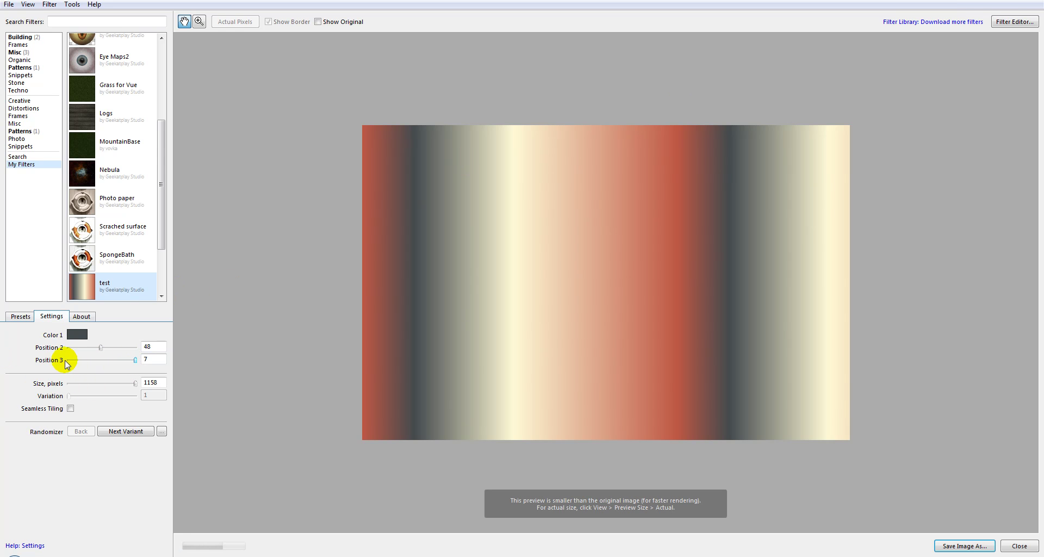
click(79, 360)
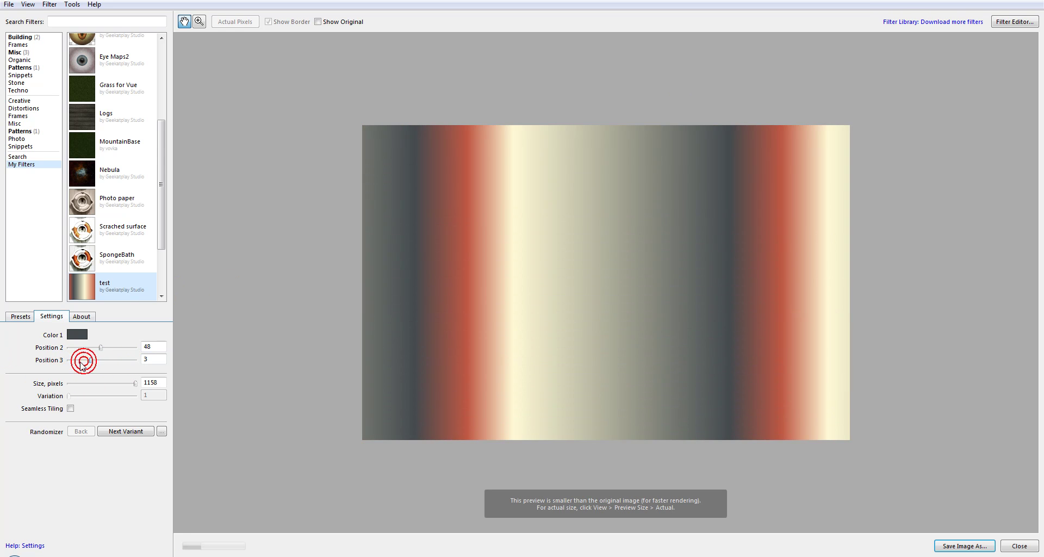
drag(118, 360, 132, 365)
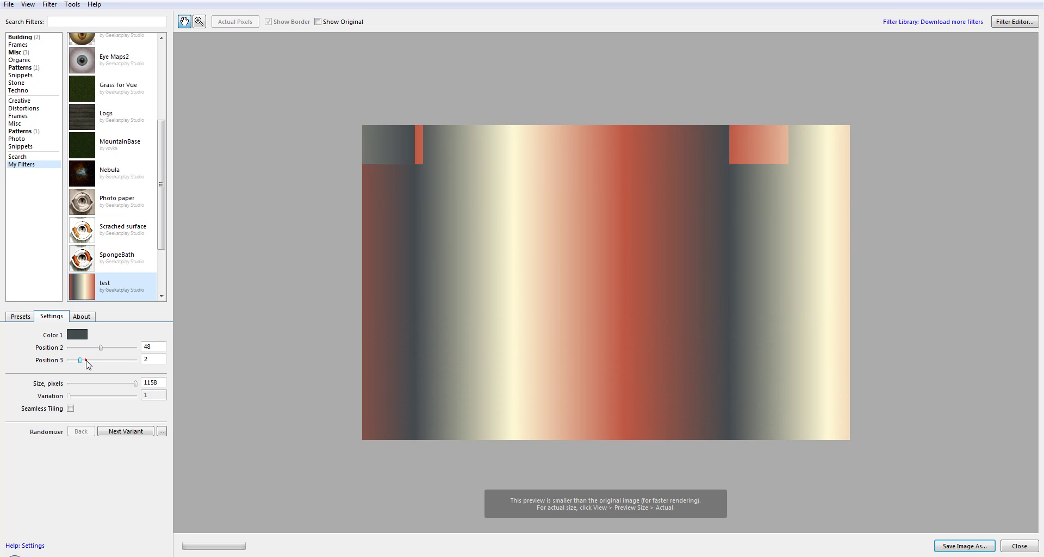
click(83, 360)
Change the test filter's Color 1 setting to a dark green
click(77, 334)
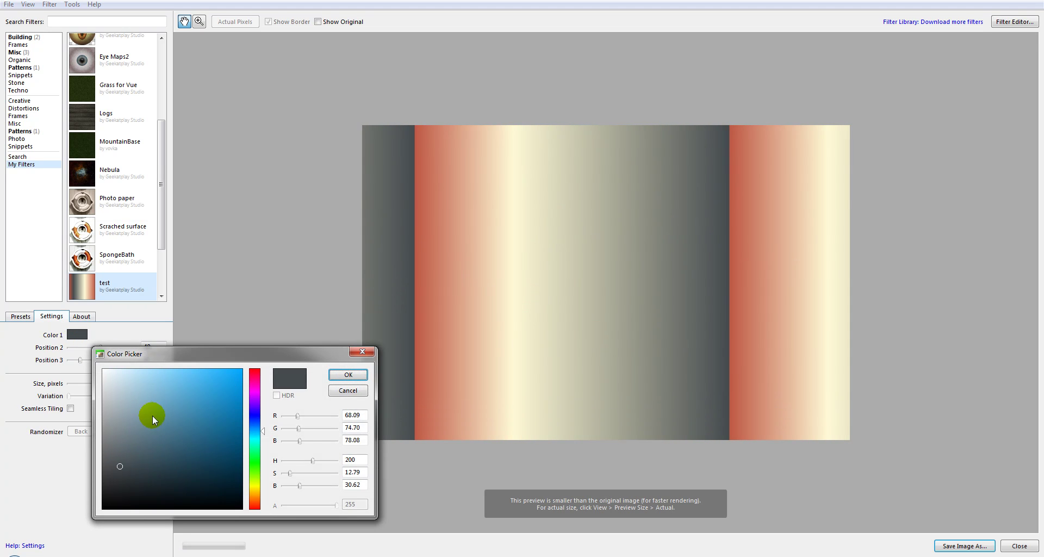
drag(165, 402, 148, 418)
drag(184, 450, 180, 460)
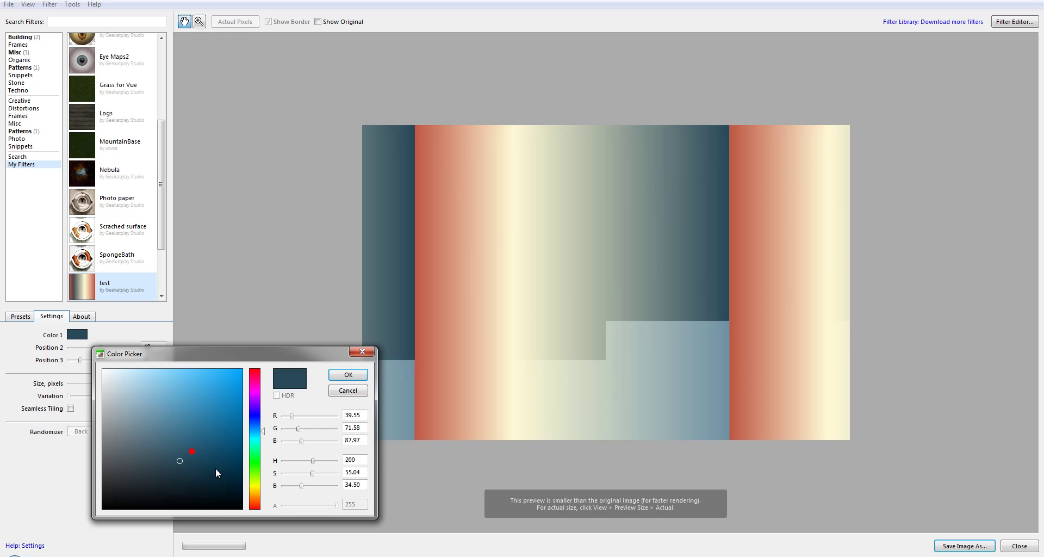
click(254, 473)
click(352, 376)
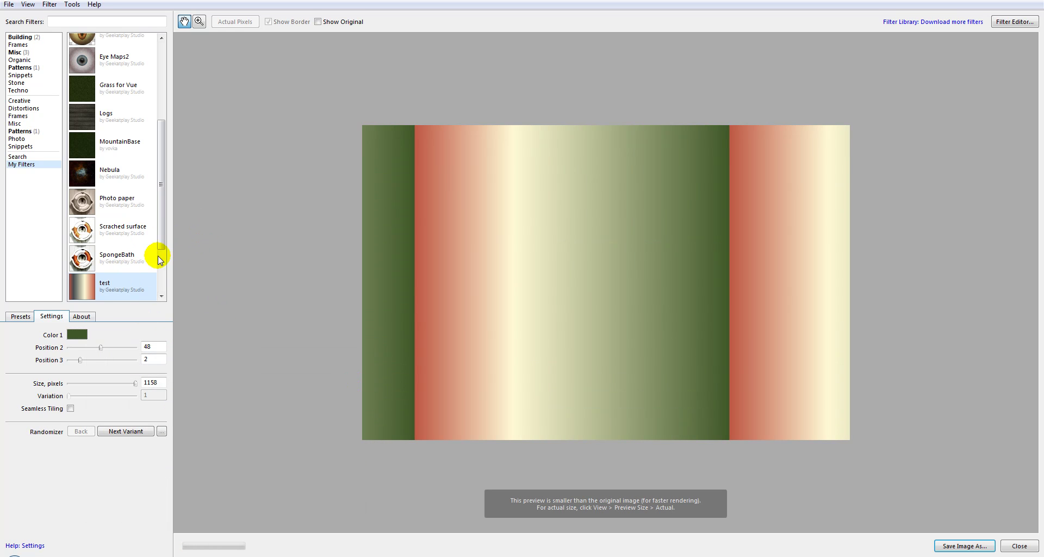
Select the SpongeBath filter and display its settings
click(113, 260)
click(19, 317)
click(46, 320)
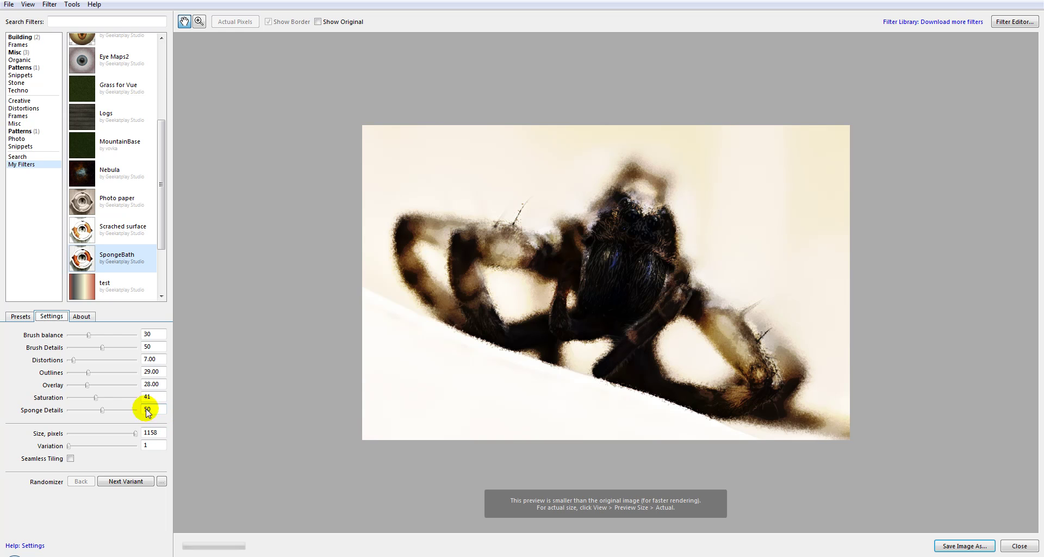
Adjust the SpongeBath filter's Outlines setting to 24
drag(561, 160, 520, 220)
click(87, 372)
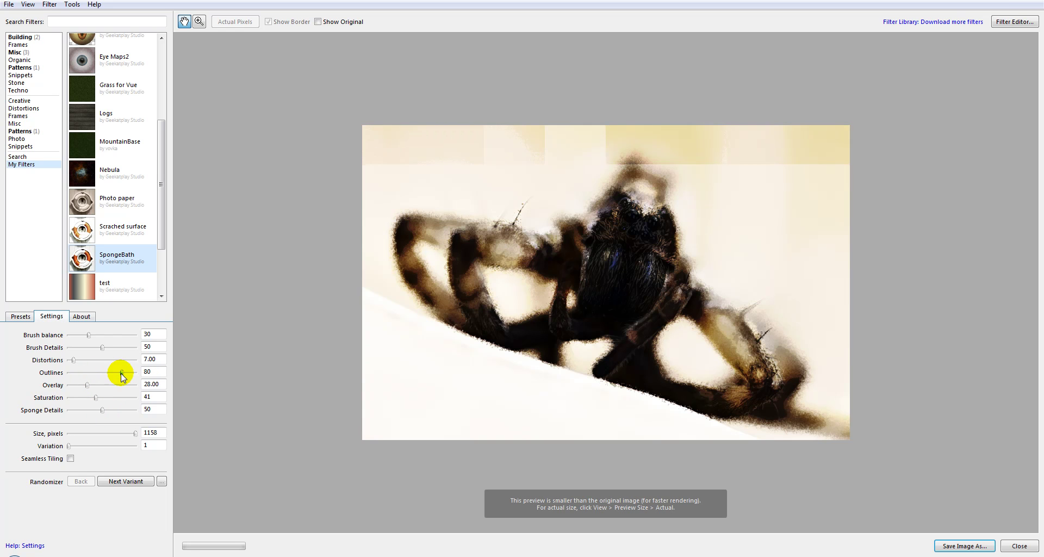
drag(87, 373, 85, 373)
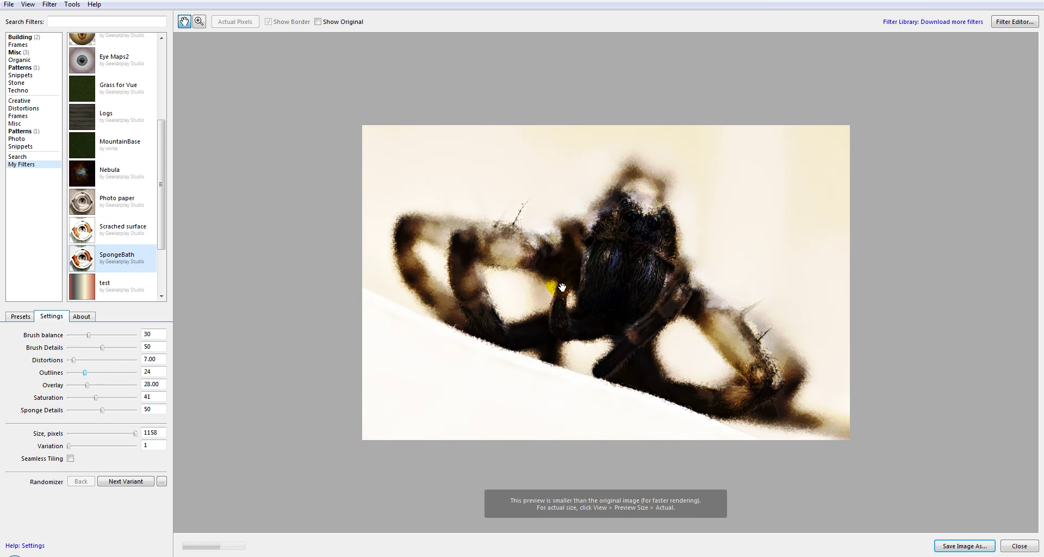
Open the SpongeBath filter for editing and examine how its sliders connect to the component network
click(1014, 22)
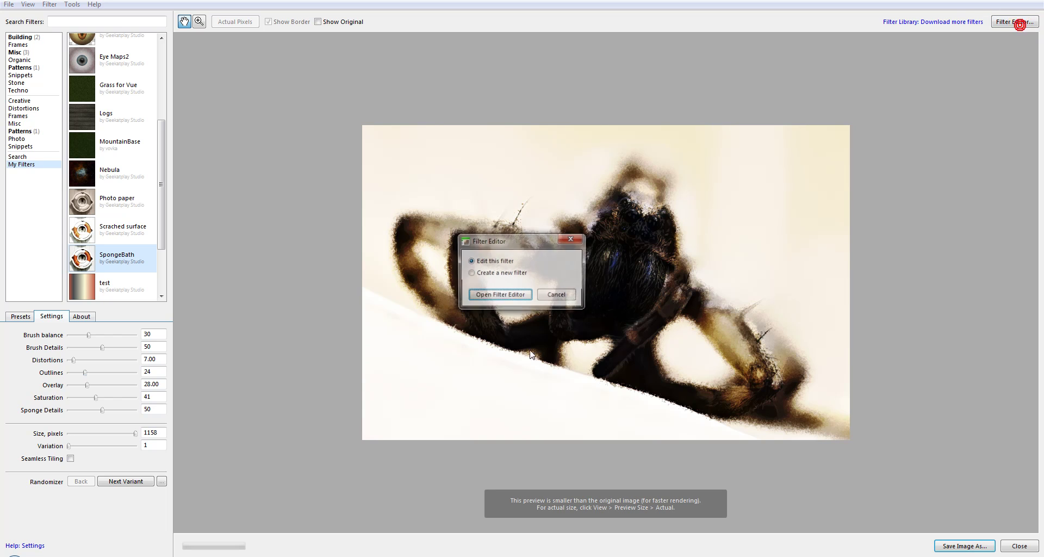
click(497, 296)
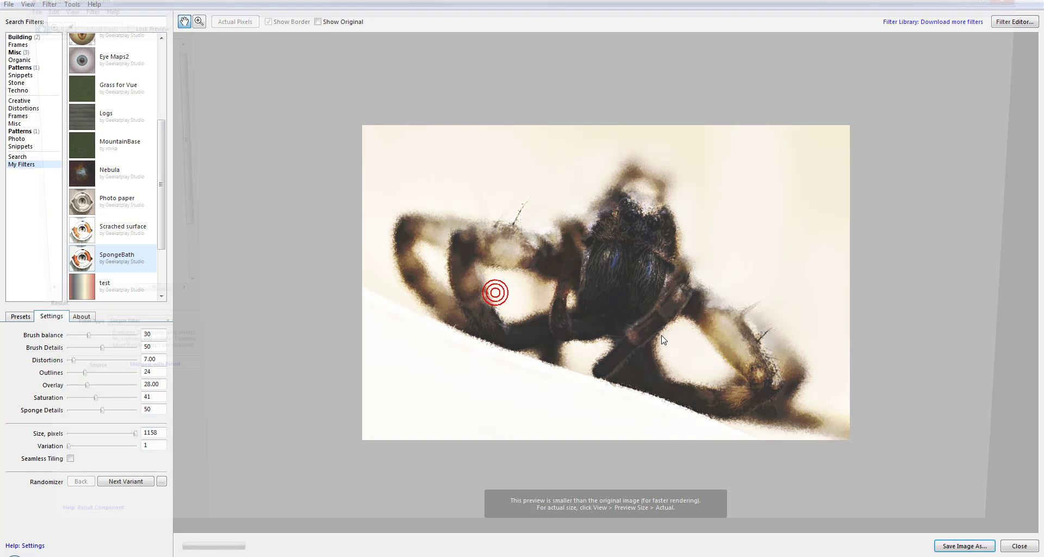
drag(540, 344, 831, 370)
drag(341, 273, 798, 338)
scroll(498, 350, down, 3)
drag(345, 367, 490, 322)
scroll(491, 322, up, 6)
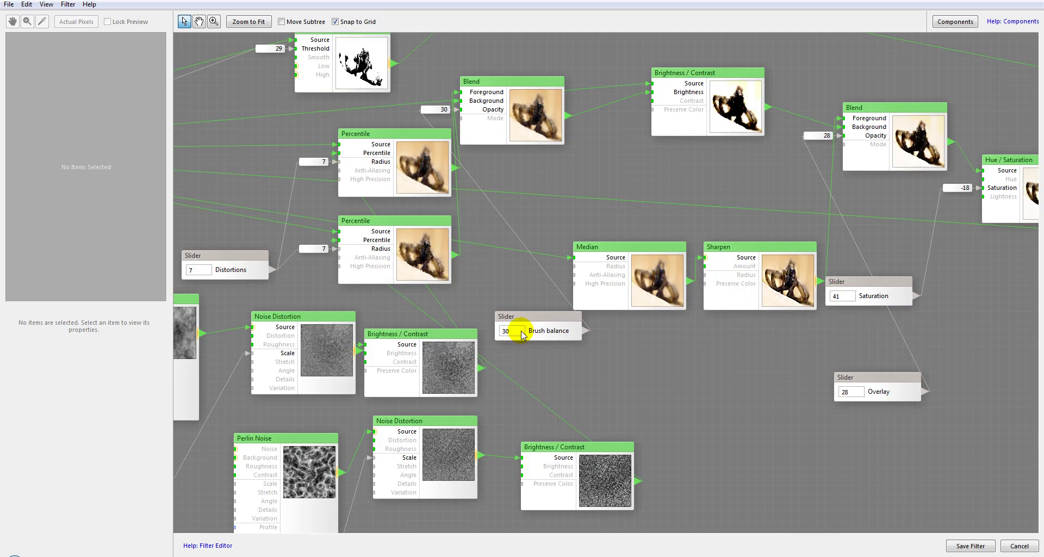
Inspect the Noise Distortion components driven by the Sponge Details and Brush Details sliders, and leave the editor without saving changes
drag(684, 264, 451, 382)
click(410, 400)
click(637, 234)
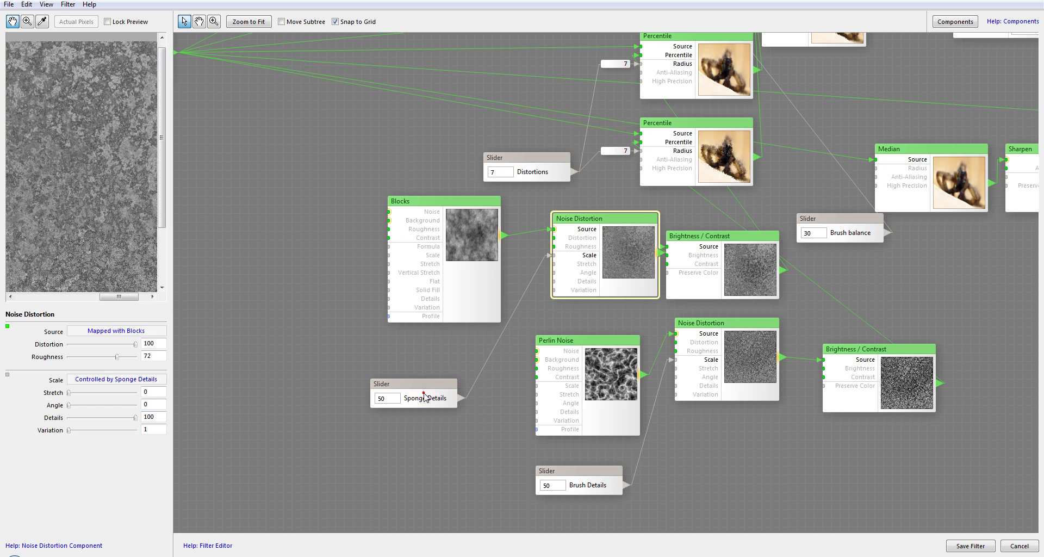
click(425, 395)
click(616, 235)
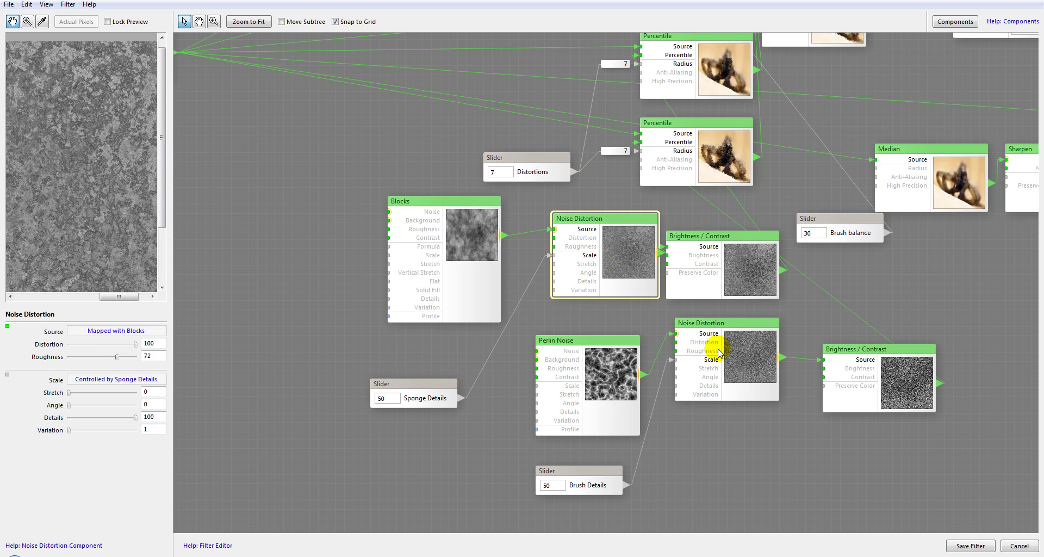
right_click(552, 481)
key(Escape)
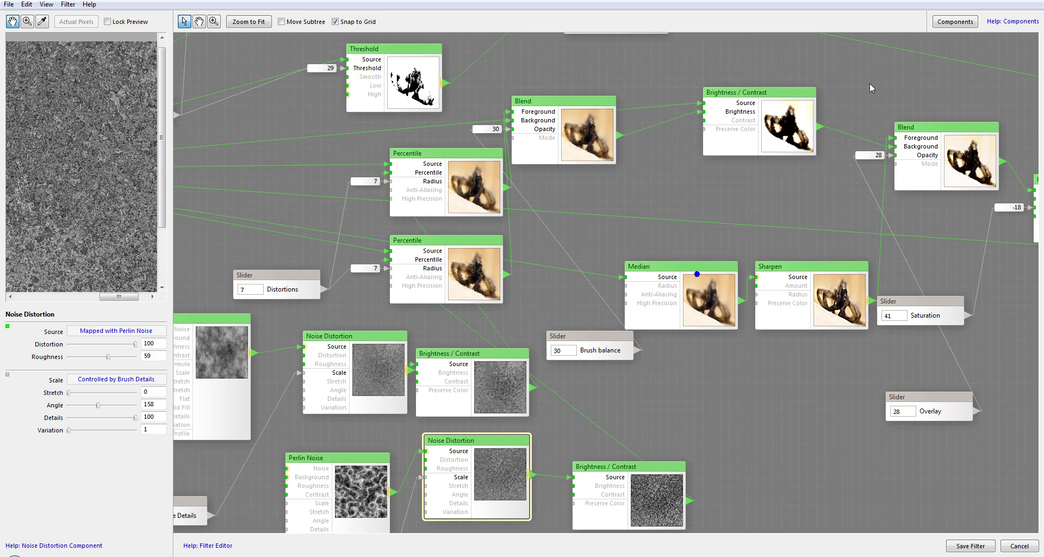
key(Escape)
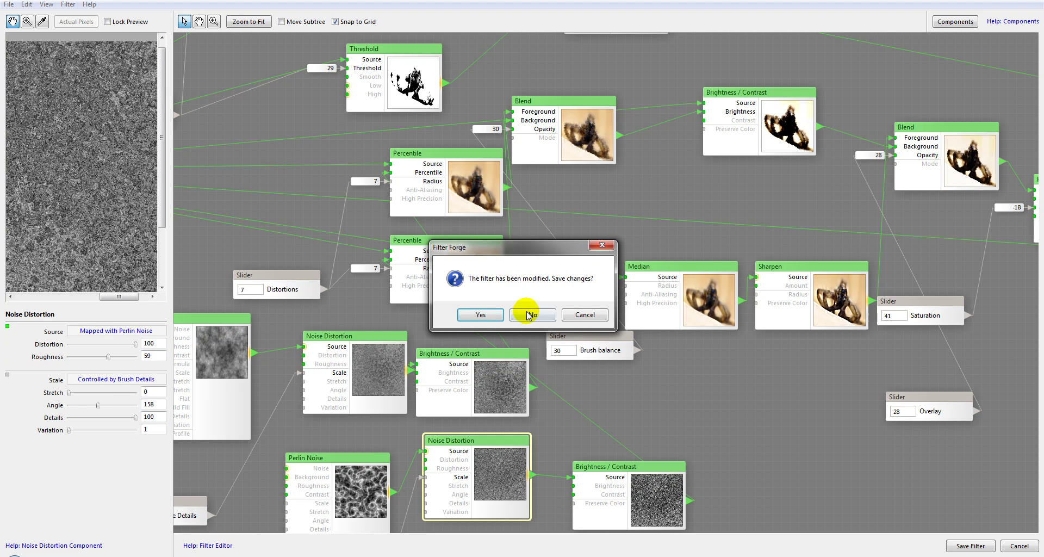
click(526, 308)
Review the available settings of the Scrached surface, Photo paper and Nebula filters
click(111, 272)
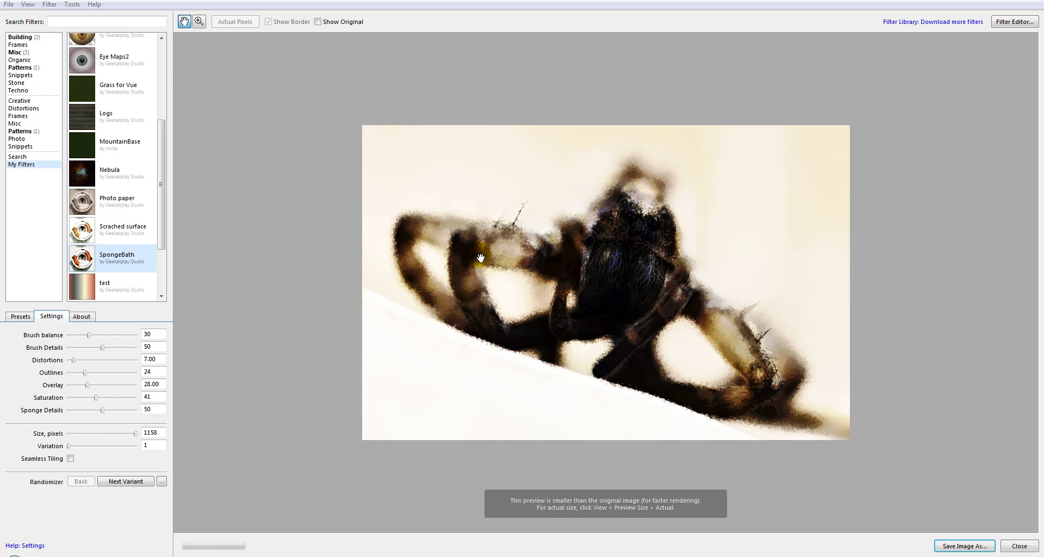
click(109, 233)
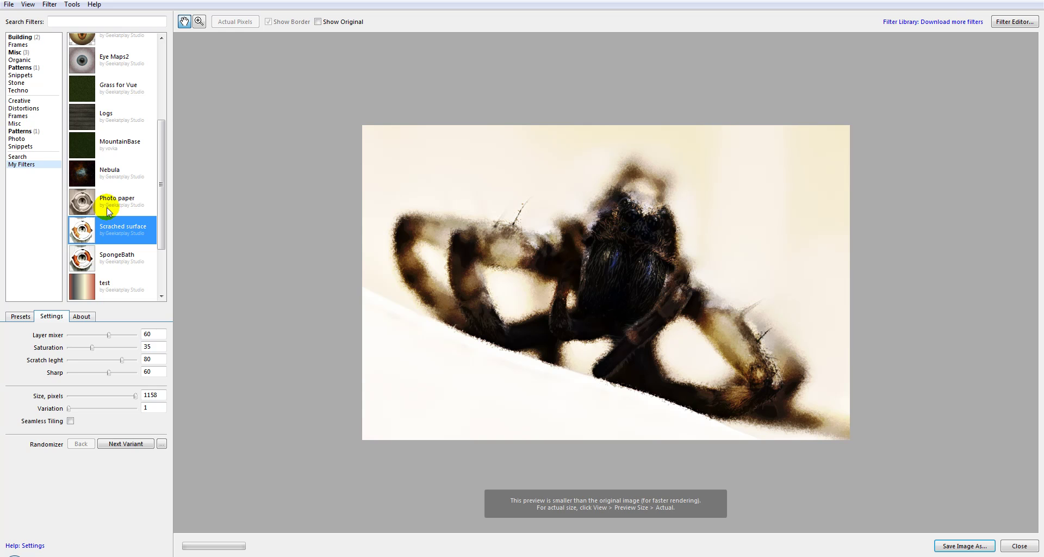
click(107, 211)
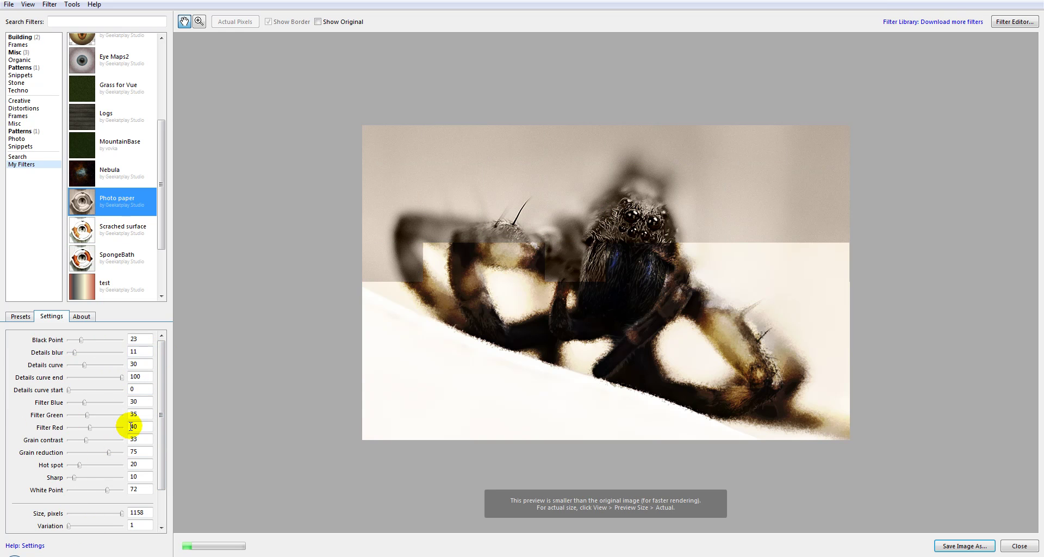
click(101, 174)
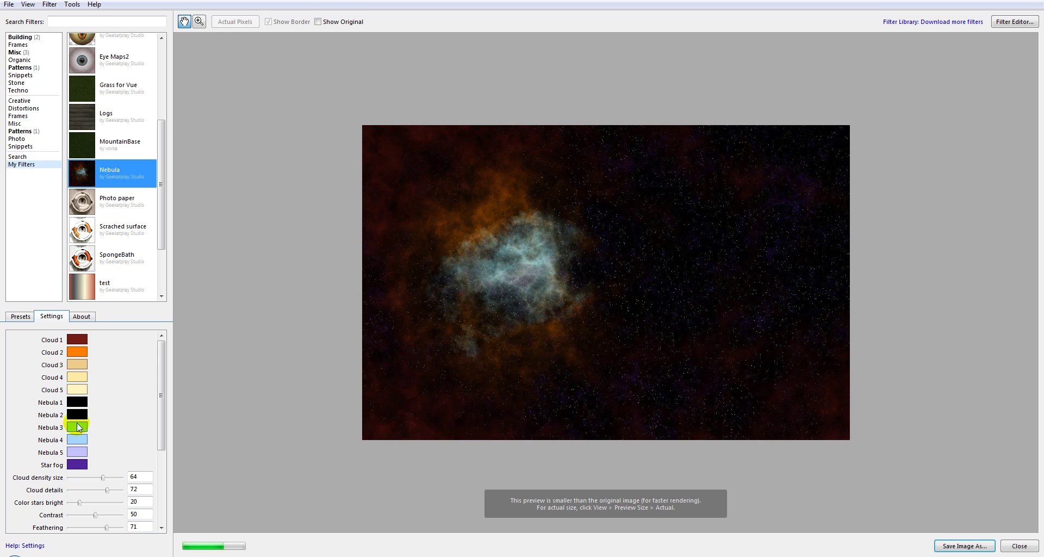
drag(161, 352, 161, 403)
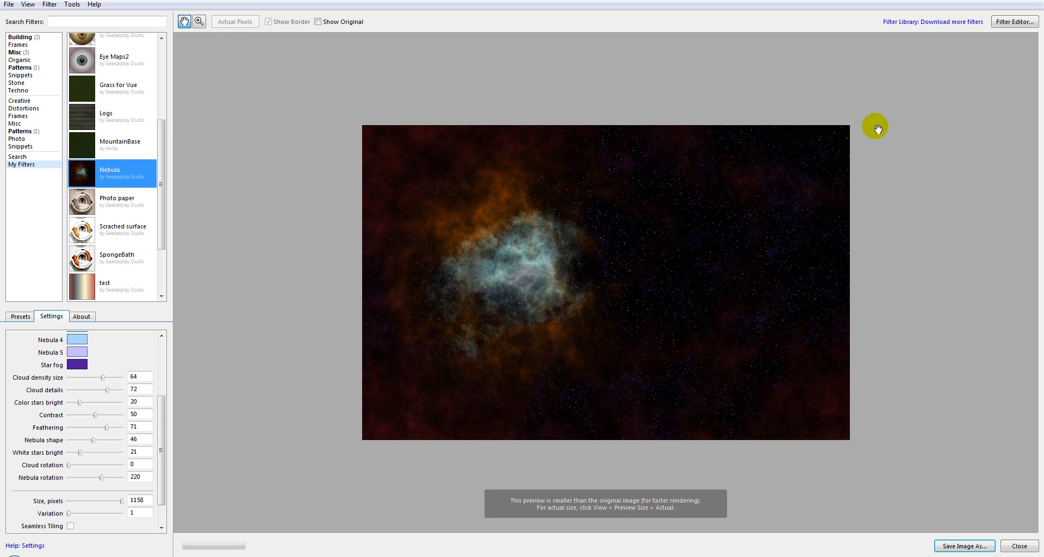
Create a new filter and show the Controls category of components for it
click(1014, 22)
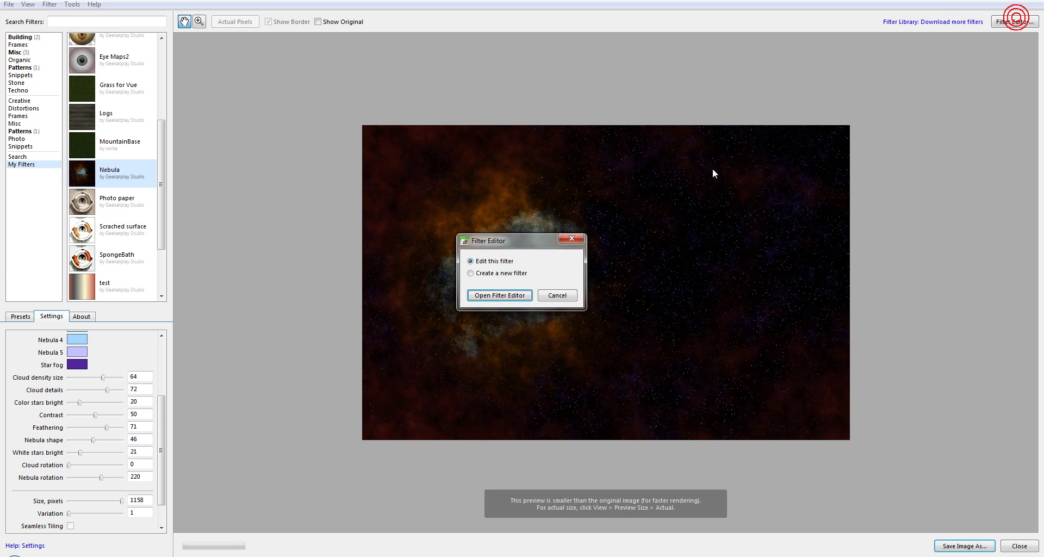
click(505, 296)
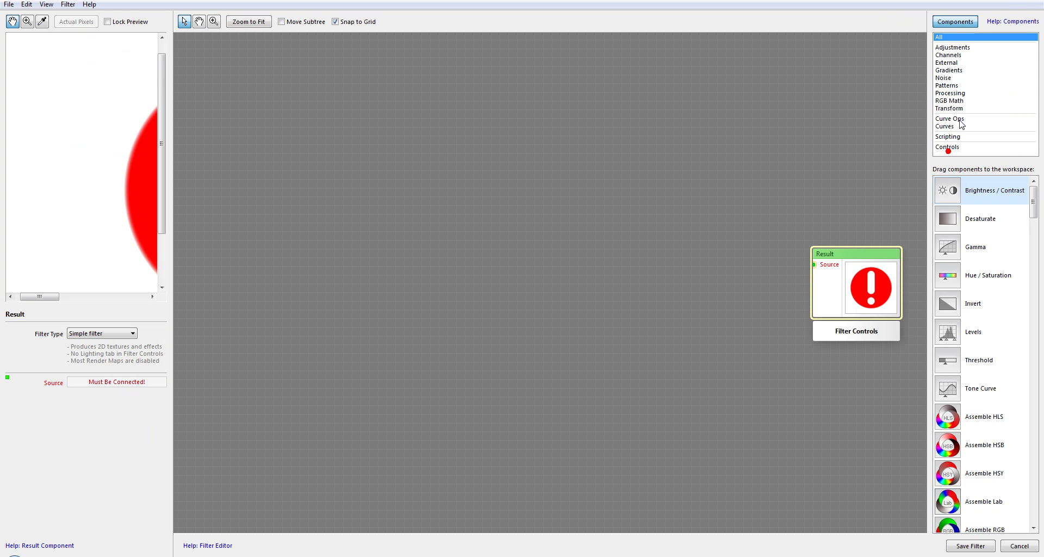
click(950, 147)
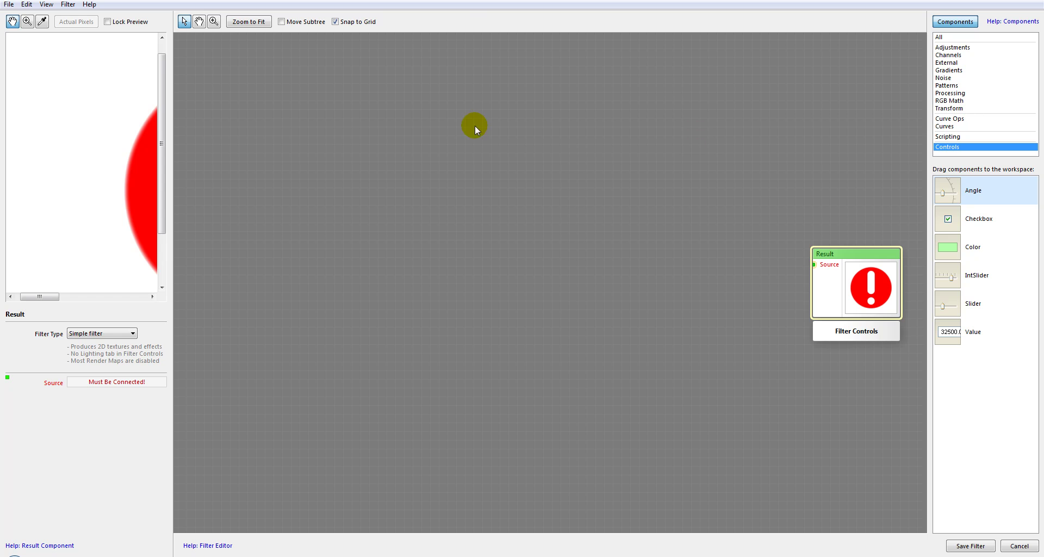